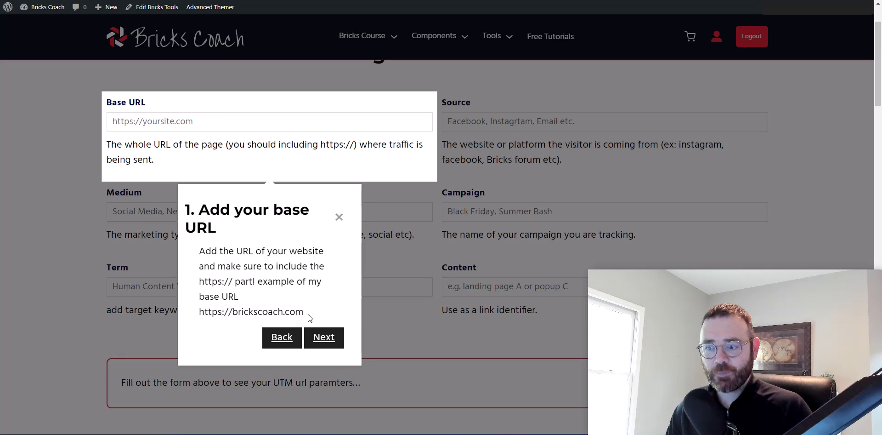
# Step: Step the guided tour forward to Medium, back to Source, forward again, then close it
pyautogui.click(324, 339)
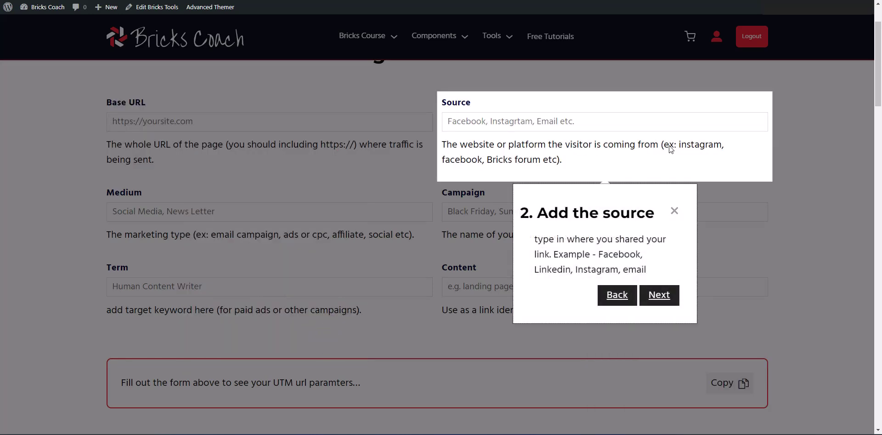
pyautogui.click(661, 297)
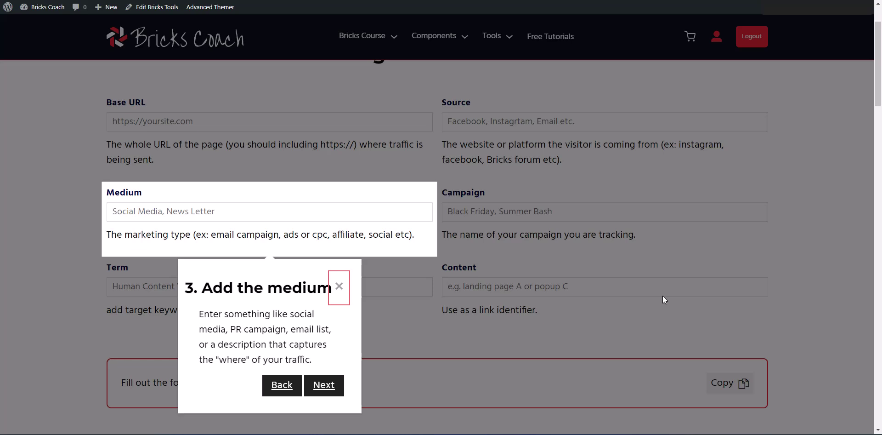
pyautogui.press('Tab')
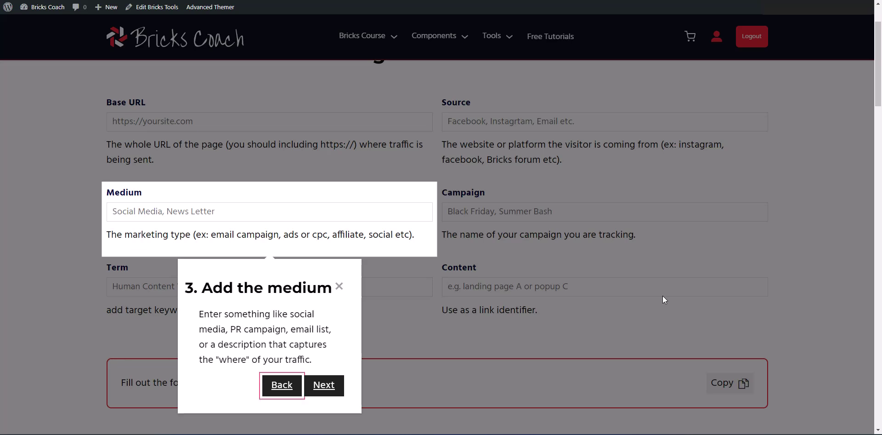
pyautogui.press('Return')
pyautogui.press('Tab')
pyautogui.press('Tab')
pyautogui.press('Return')
pyautogui.press('Escape')
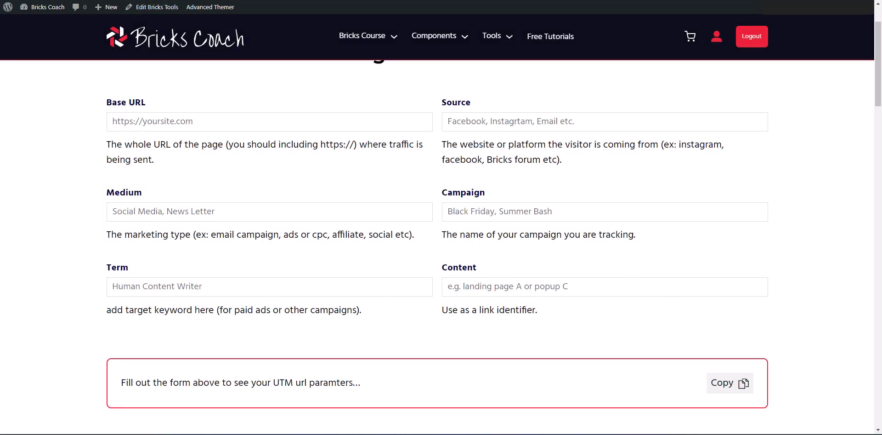
# Step: Reload the page and advance the restarted tour to step 3, 'Add the medium'
pyautogui.press('F5')
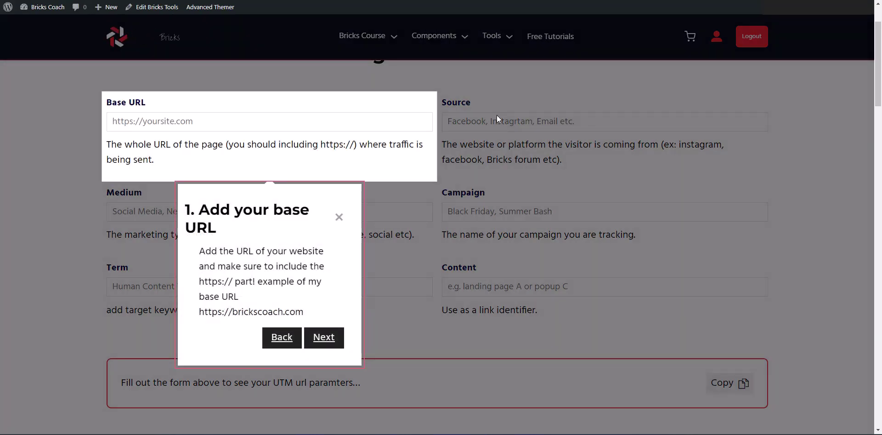
pyautogui.click(322, 338)
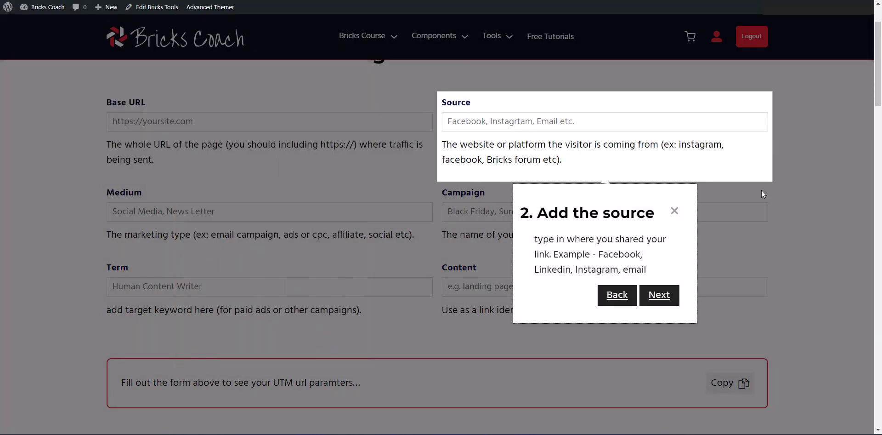
pyautogui.click(657, 295)
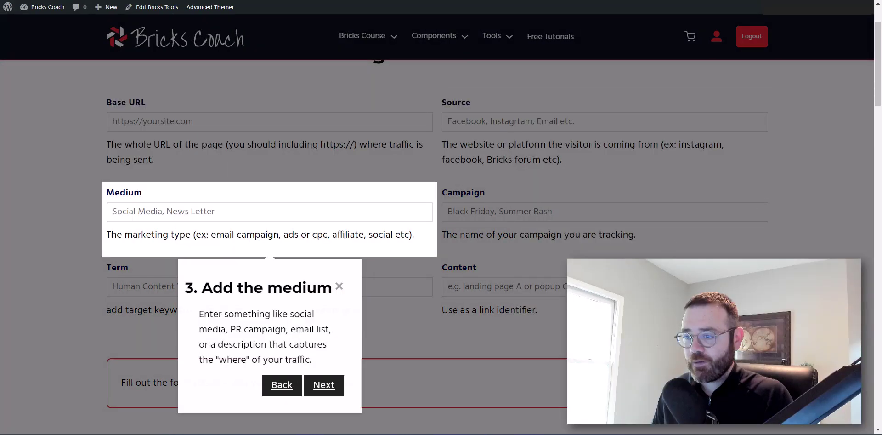
# Step: Advance the tour to step 4, the campaign step
pyautogui.click(326, 388)
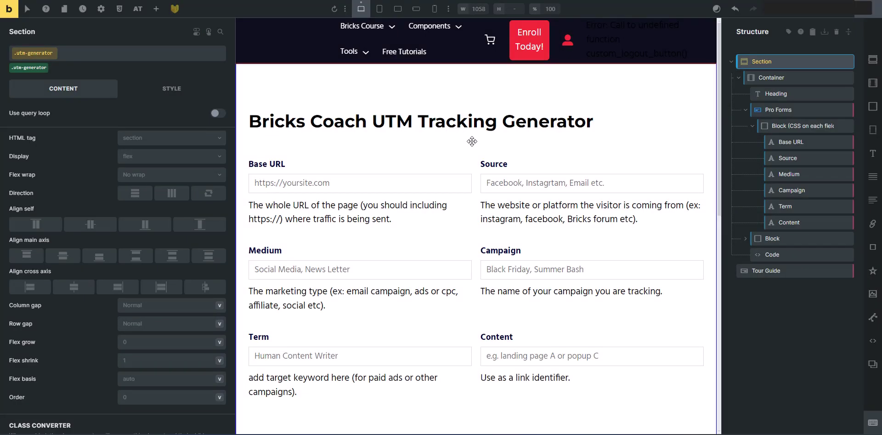
# Step: Inspect the Pro Forms element, its Base URL, Source and Medium fields, and the fields block's grid settings
pyautogui.moveTo(720, 79); pyautogui.dragTo(724, 109)
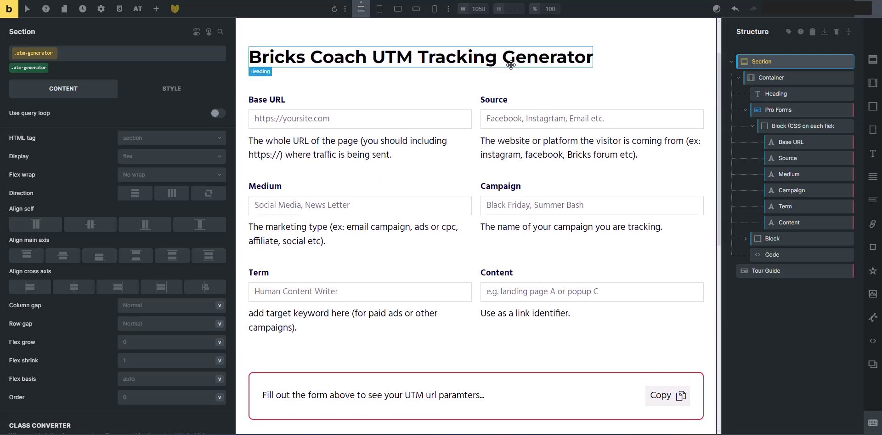
pyautogui.click(784, 111)
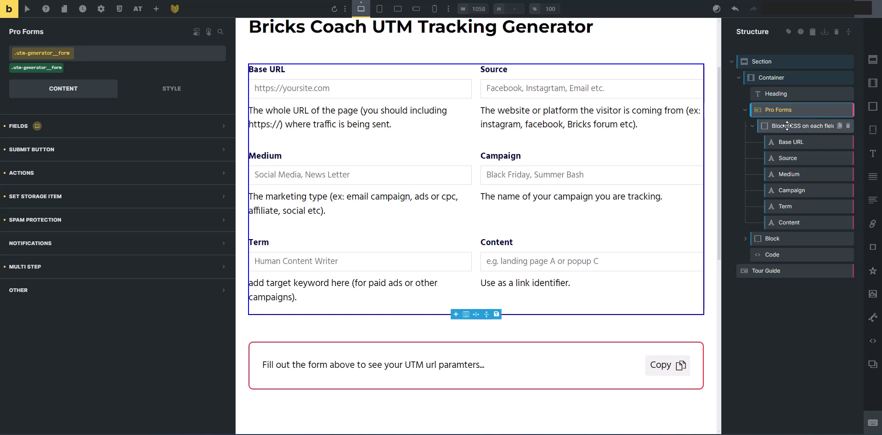
pyautogui.click(789, 142)
pyautogui.click(788, 157)
pyautogui.click(787, 175)
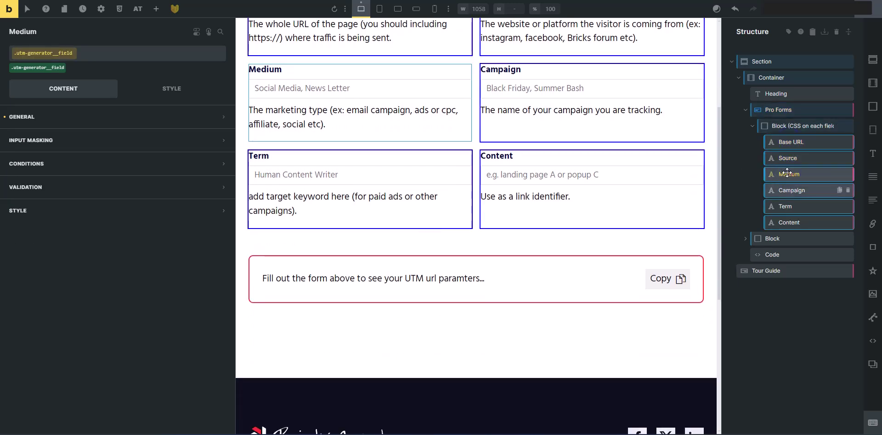
pyautogui.click(789, 142)
pyautogui.scroll(2, 334, 179)
pyautogui.click(788, 158)
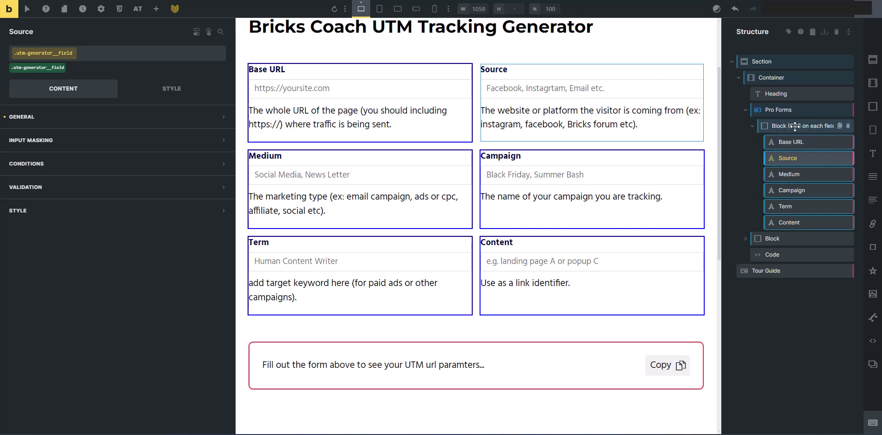
pyautogui.click(797, 127)
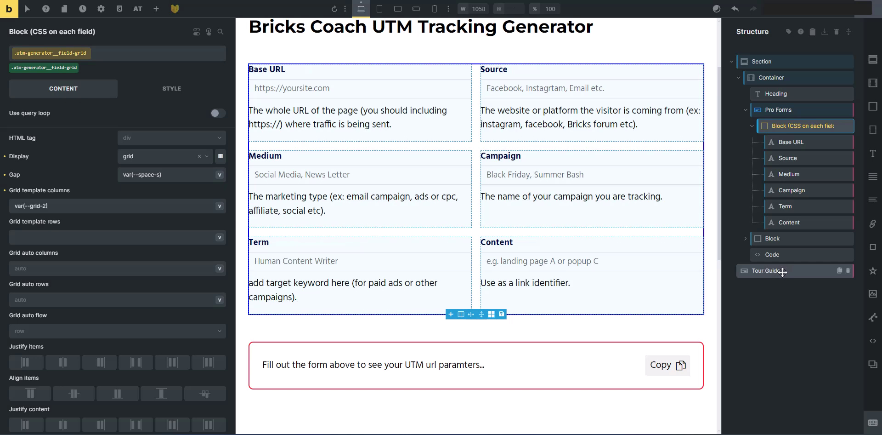
# Step: Turn off 'Hide in builder' on the Tour Guide and expand its GENERAL settings
pyautogui.click(781, 270)
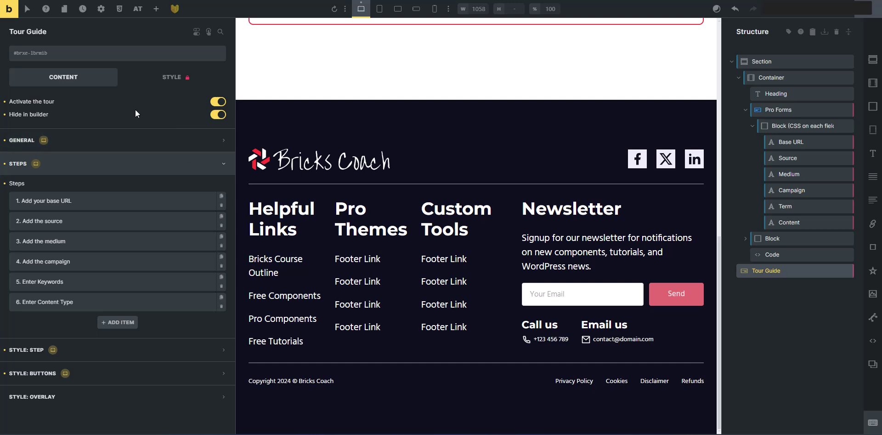
pyautogui.click(218, 115)
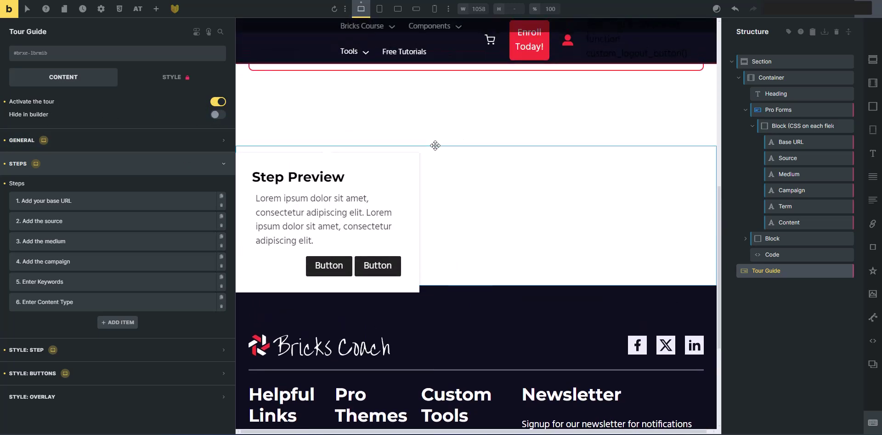
pyautogui.scroll(-1, 302, 148)
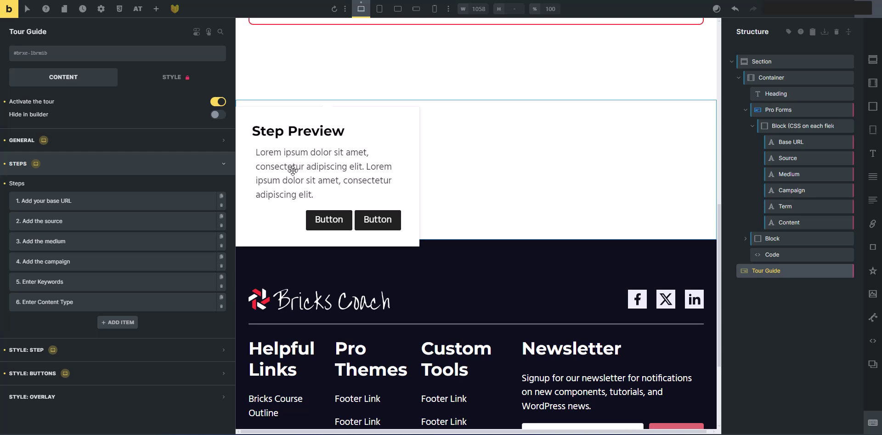
pyautogui.click(216, 140)
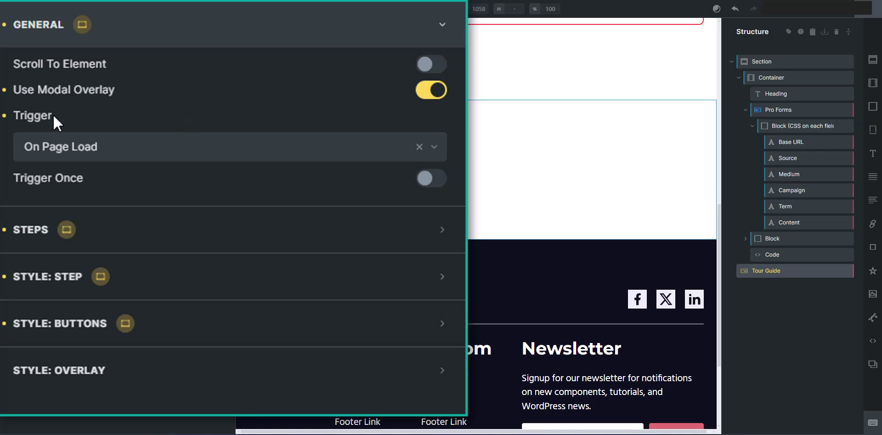
# Step: Keep the tour trigger at On Page Load, then collapse GENERAL and expand the STEPS list
pyautogui.click(251, 155)
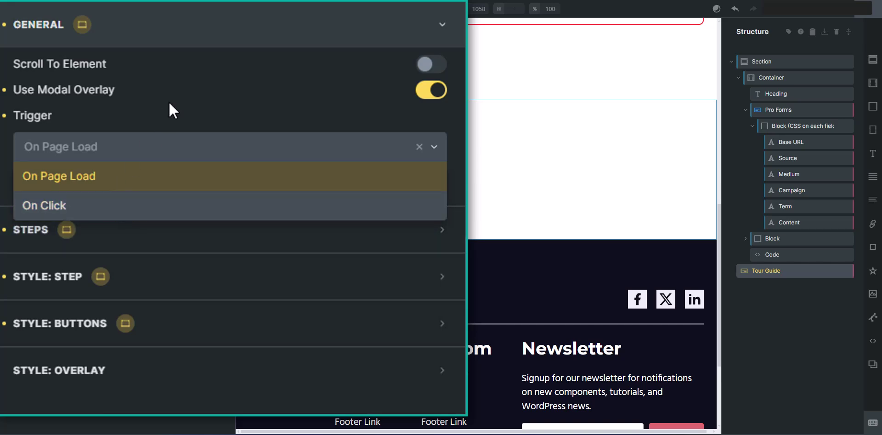
pyautogui.click(174, 89)
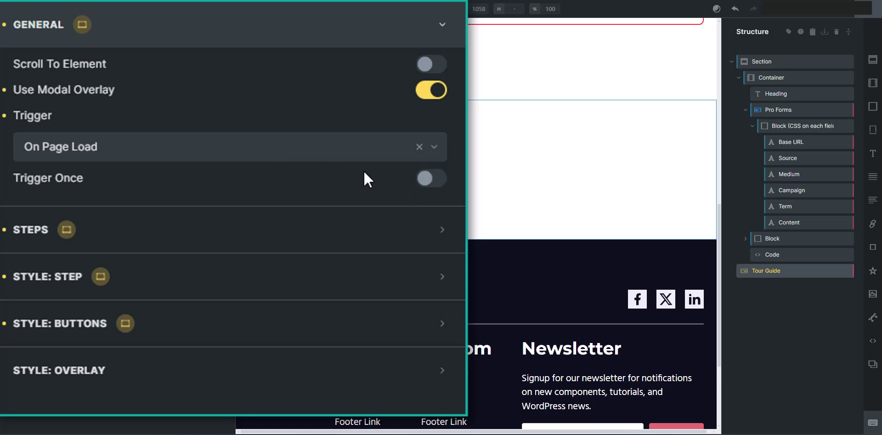
pyautogui.click(275, 34)
pyautogui.click(244, 69)
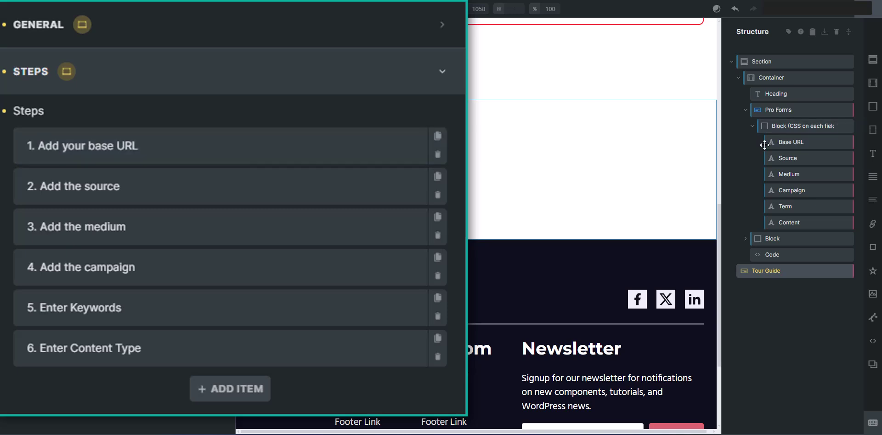
pyautogui.click(781, 142)
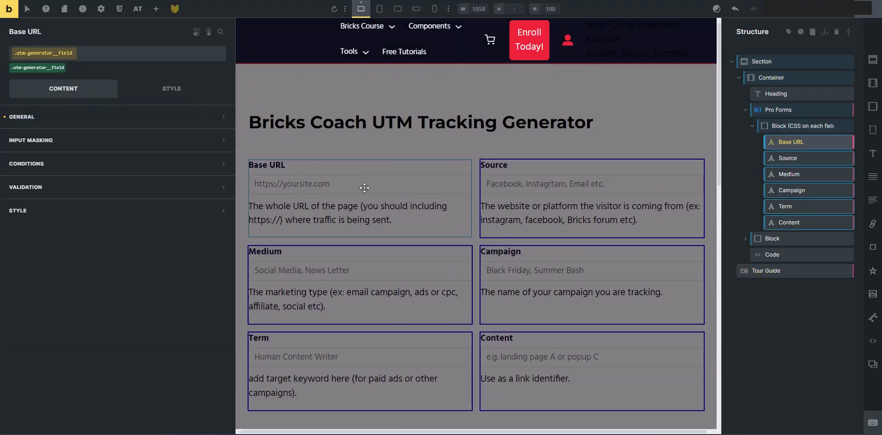
pyautogui.scroll(-1, 362, 186)
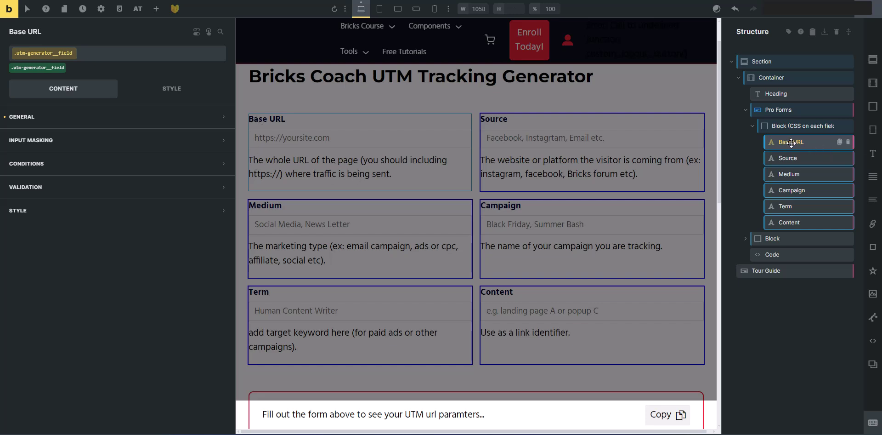
pyautogui.scroll(-1, 279, 95)
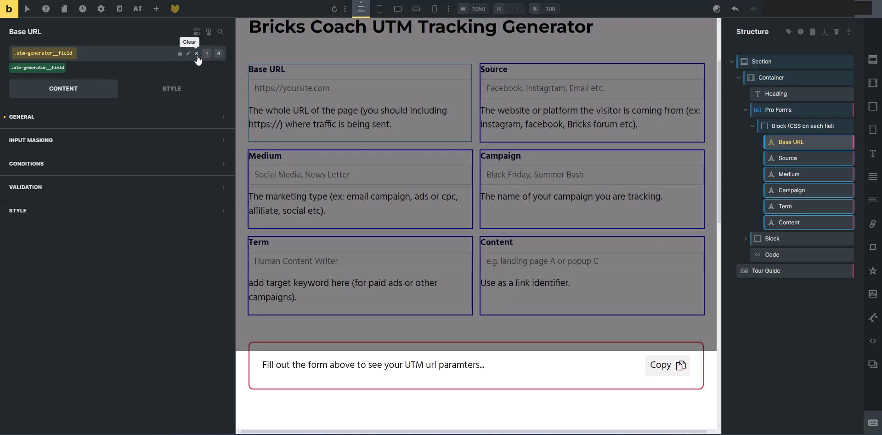
pyautogui.click(196, 54)
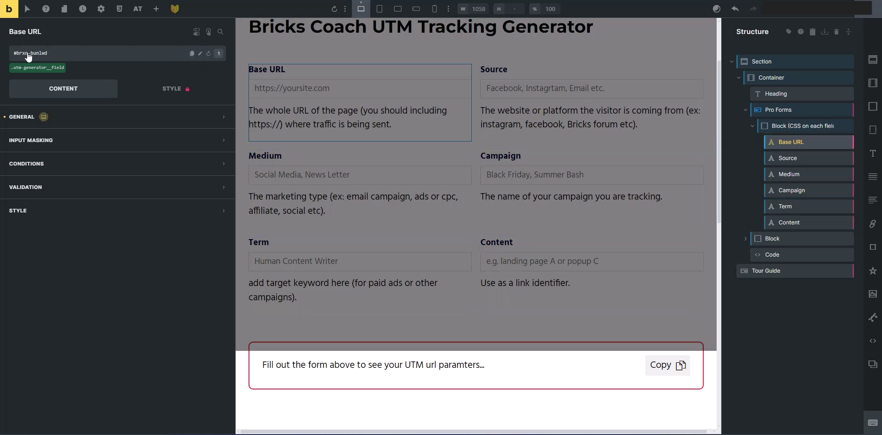
pyautogui.hotkey('ctrl', '+')
pyautogui.hotkey('ctrl', '+')
pyautogui.hotkey('ctrl', '+')
pyautogui.hotkey('ctrl', '+')
pyautogui.hotkey('ctrl', '+')
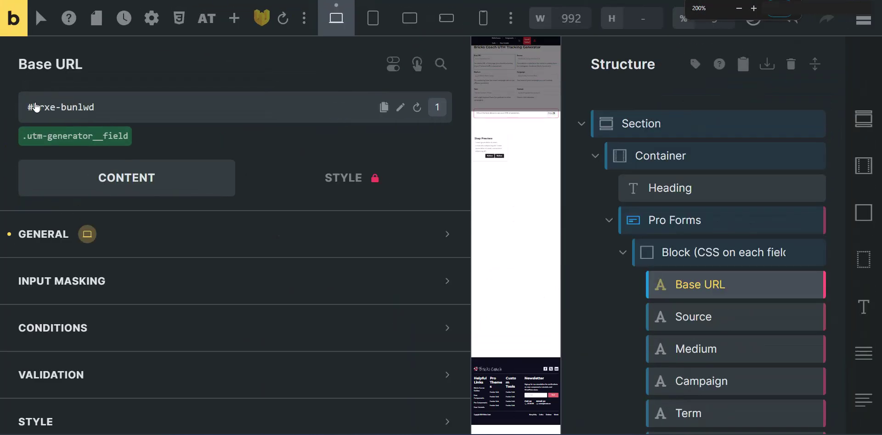
pyautogui.hotkey('ctrl', '-')
pyautogui.hotkey('ctrl', '-')
pyautogui.hotkey('ctrl', '-')
# Step: Return to the Tour Guide settings and expand step 1 to review its content
pyautogui.click(739, 338)
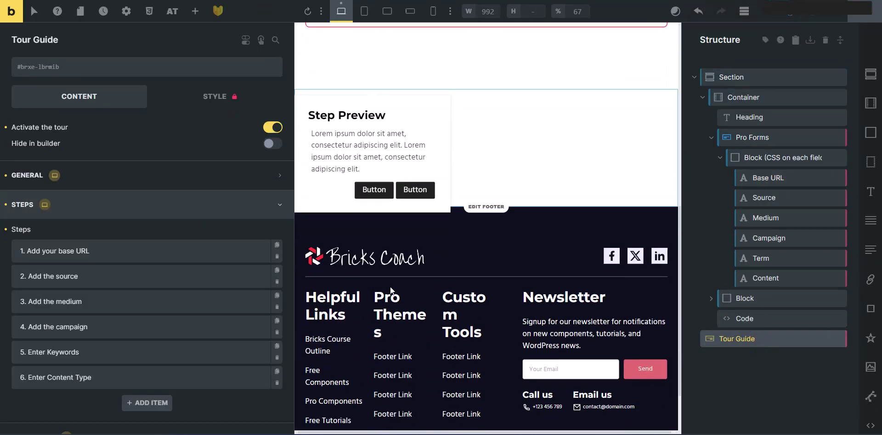
pyautogui.click(98, 251)
pyautogui.scroll(-2, 71, 250)
pyautogui.scroll(-2, 75, 250)
pyautogui.scroll(-3, 35, 259)
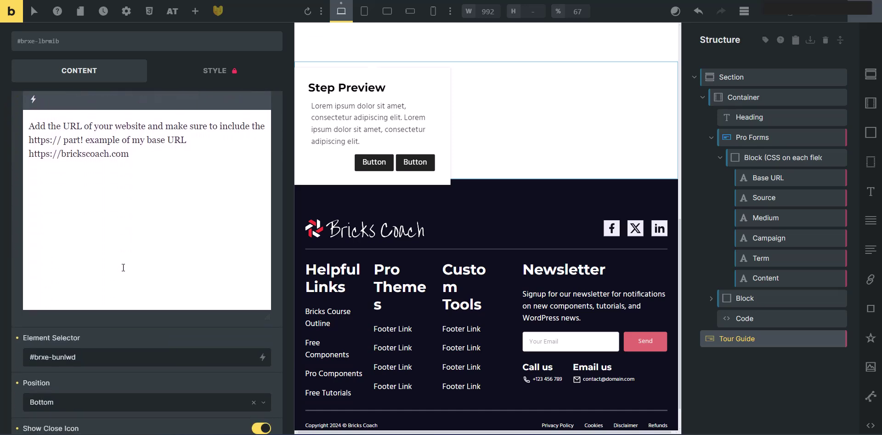
pyautogui.scroll(-1, 95, 363)
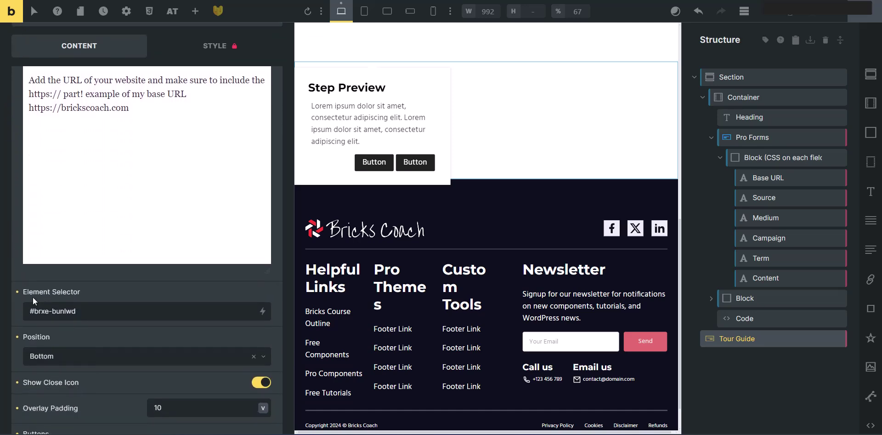
pyautogui.scroll(-1, 94, 310)
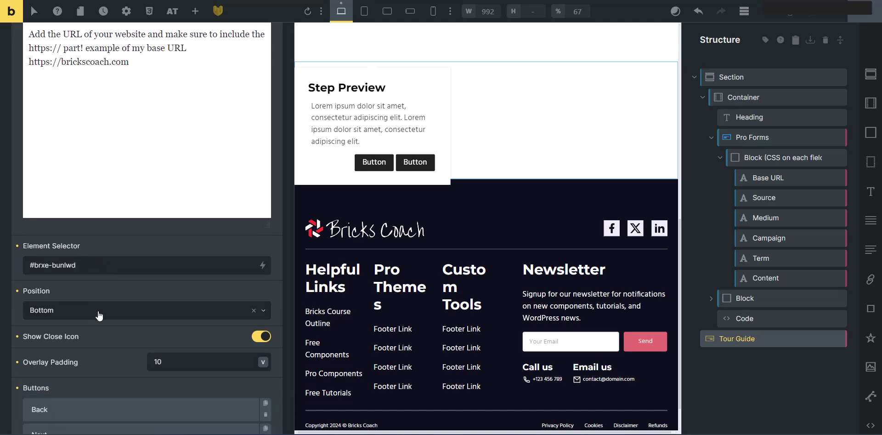
pyautogui.scroll(5, 98, 138)
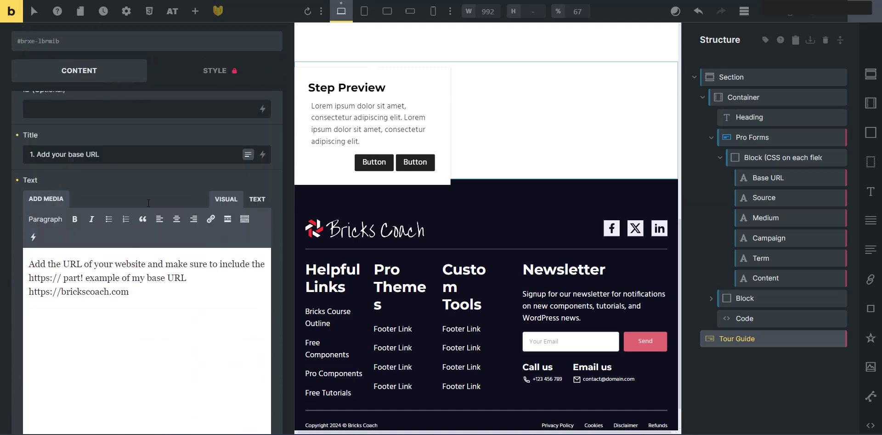
pyautogui.scroll(-5, 48, 255)
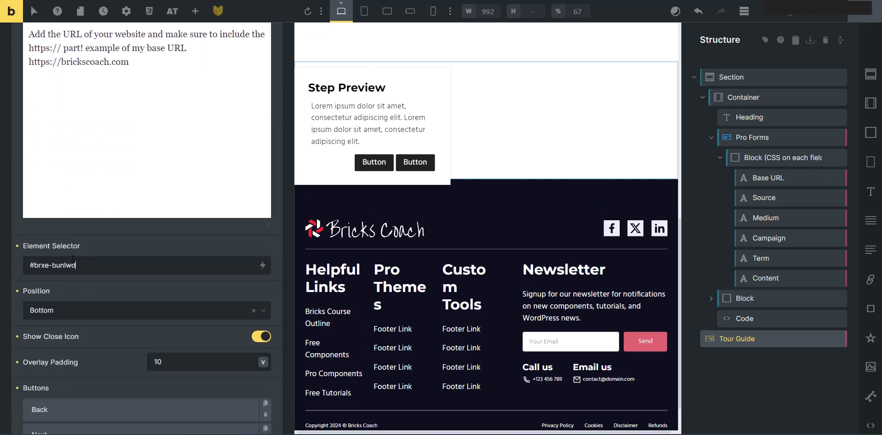
pyautogui.scroll(-1, 75, 261)
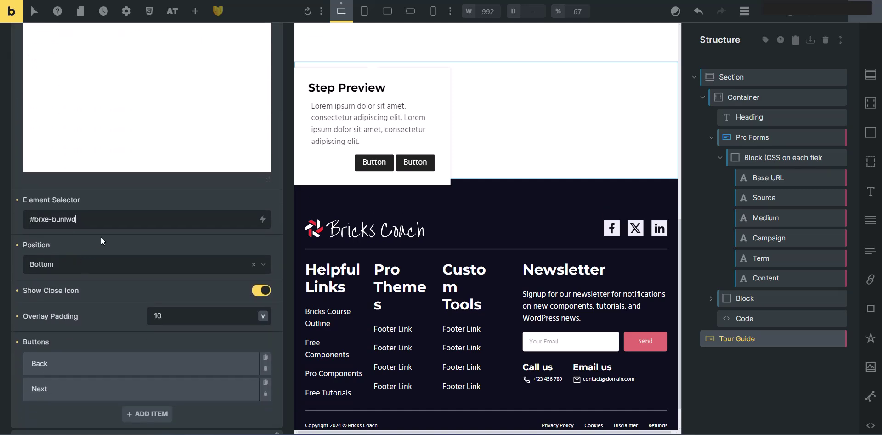
pyautogui.scroll(-1, 109, 223)
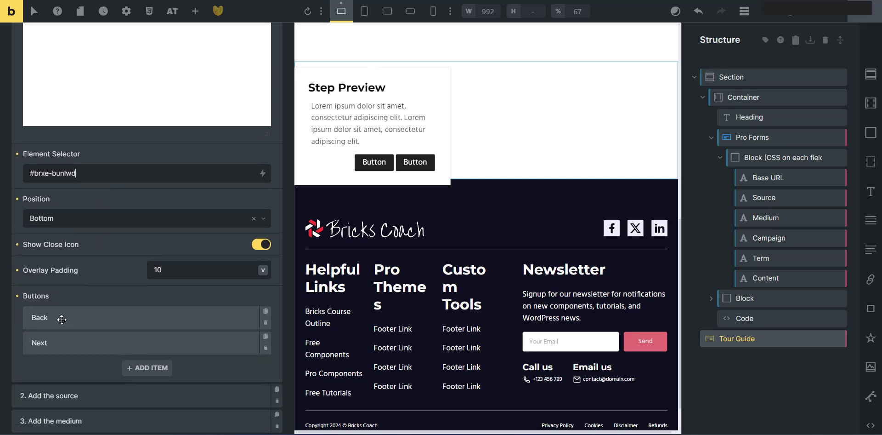
# Step: Expand step 1's Back button, check its Action dropdown options, then collapse it
pyautogui.click(101, 321)
pyautogui.scroll(-1, 102, 321)
pyautogui.click(69, 318)
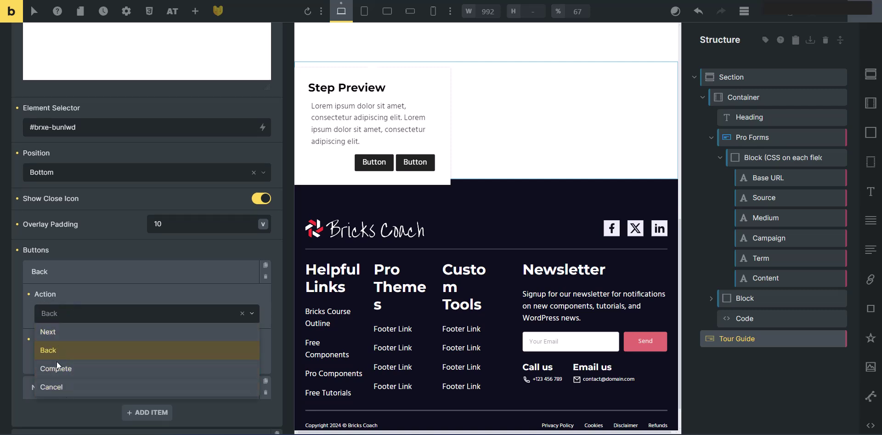
pyautogui.click(100, 268)
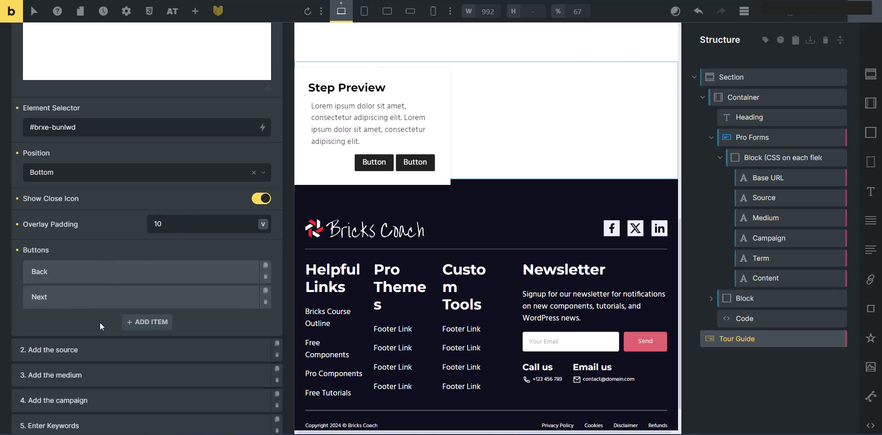
# Step: Expand step 2, 'Add the source', and review its text, target and buttons
pyautogui.click(181, 349)
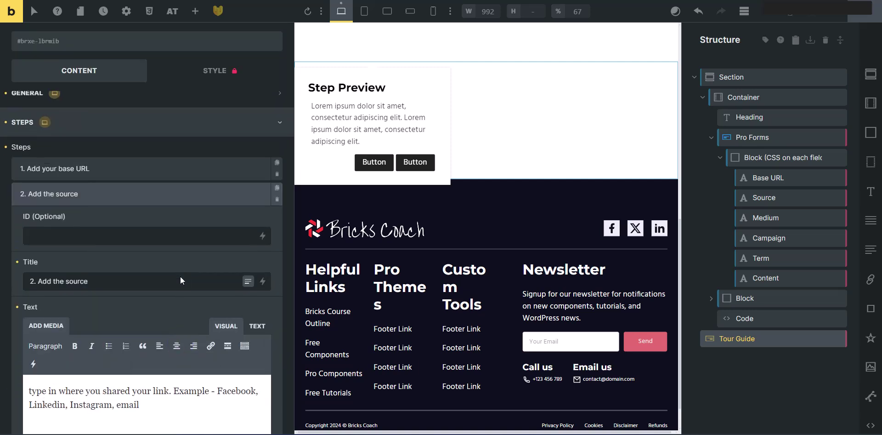
pyautogui.scroll(-7, 181, 280)
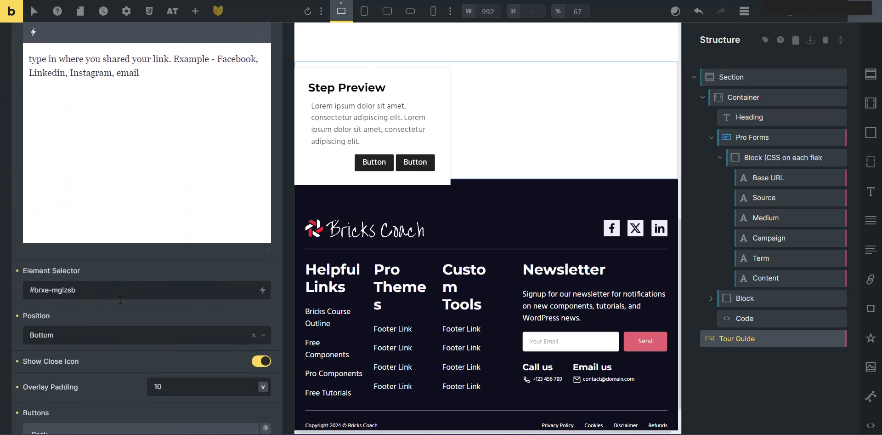
pyautogui.scroll(-1, 120, 300)
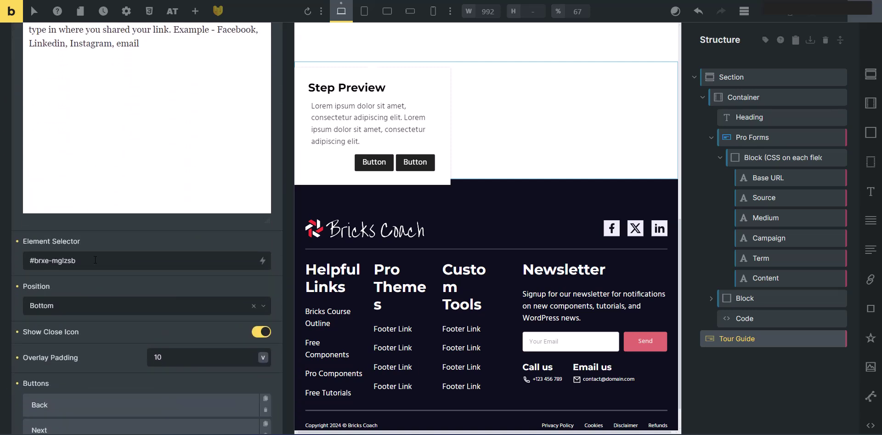
pyautogui.scroll(-1, 183, 257)
pyautogui.scroll(5, 184, 258)
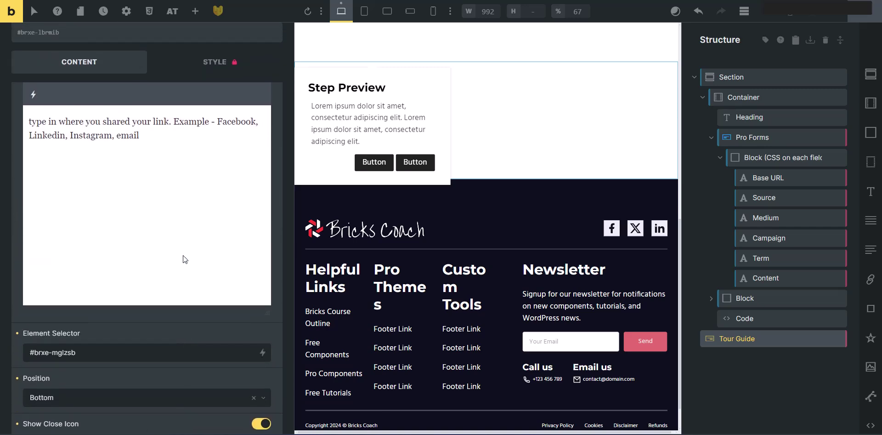
pyautogui.scroll(1, 118, 97)
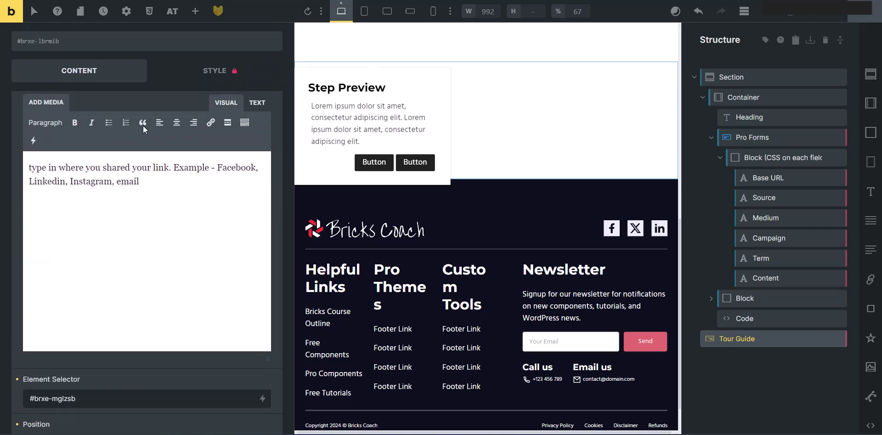
pyautogui.scroll(-20, 142, 124)
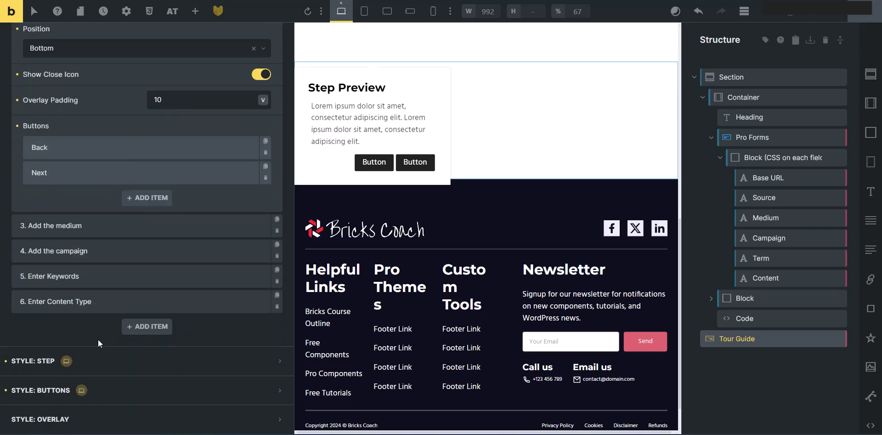
# Step: Expand STYLE: STEP and try a blue step background, switching to raw variable format
pyautogui.click(100, 354)
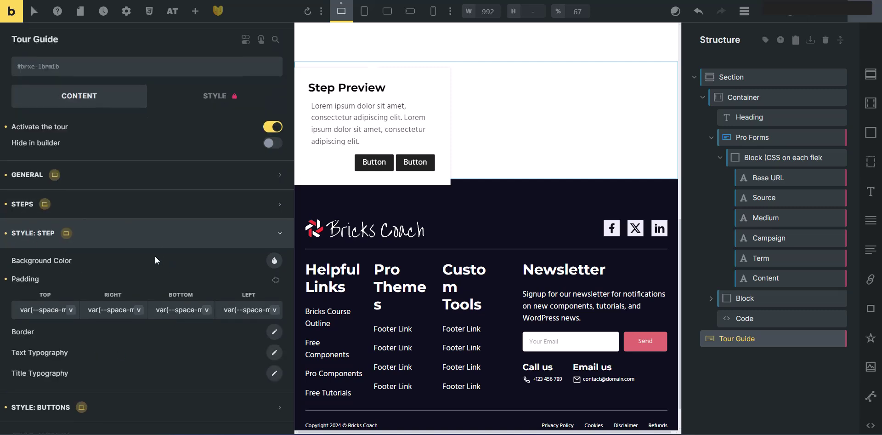
pyautogui.scroll(-1, 157, 260)
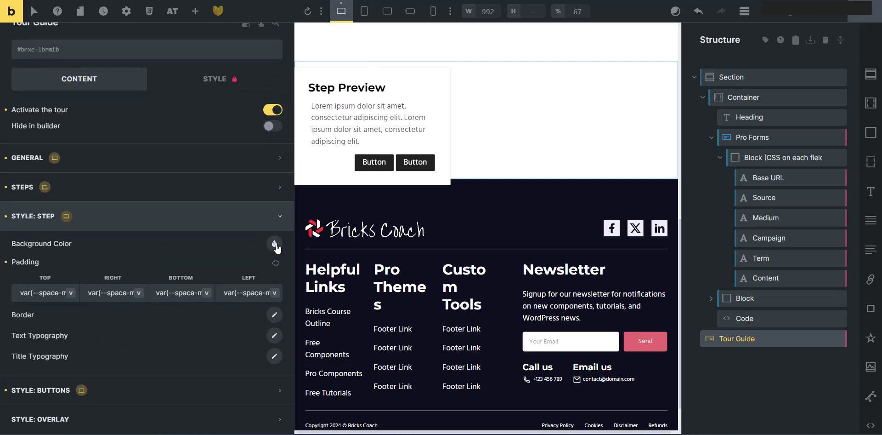
pyautogui.click(274, 244)
pyautogui.scroll(-3, 176, 315)
pyautogui.moveTo(176, 314)
pyautogui.mouseDown()
pyautogui.moveTo(204, 312)
pyautogui.moveTo(193, 312)
pyautogui.mouseUp()
pyautogui.scroll(-1, 195, 307)
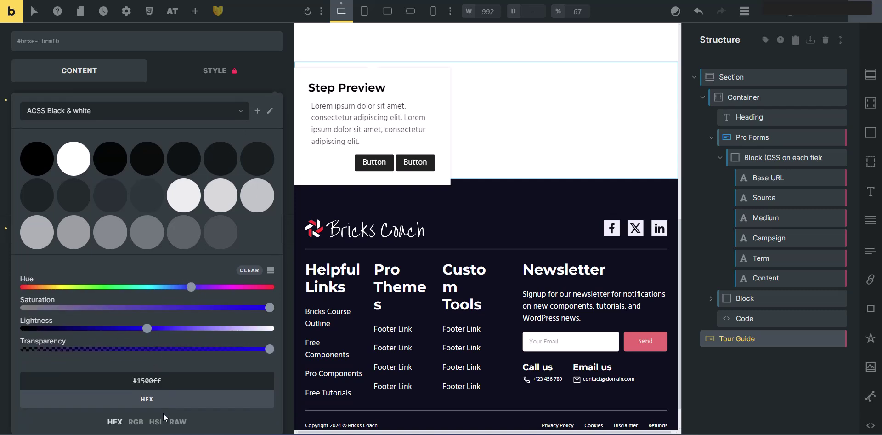
pyautogui.click(177, 421)
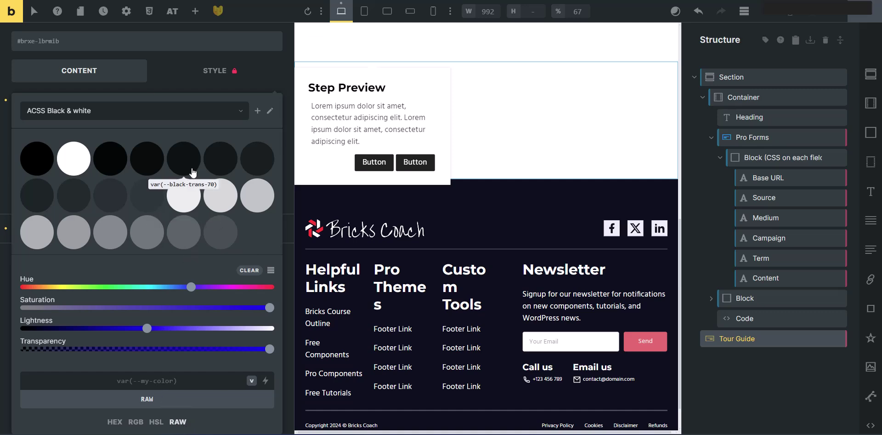
# Step: Try black-trans and black-trans-80 swatches, then green and blue hues for the step background
pyautogui.click(187, 161)
pyautogui.click(158, 167)
pyautogui.moveTo(25, 286); pyautogui.dragTo(120, 290)
pyautogui.moveTo(25, 307); pyautogui.dragTo(182, 308)
pyautogui.moveTo(24, 328); pyautogui.dragTo(157, 335)
pyautogui.scroll(1, 413, 192)
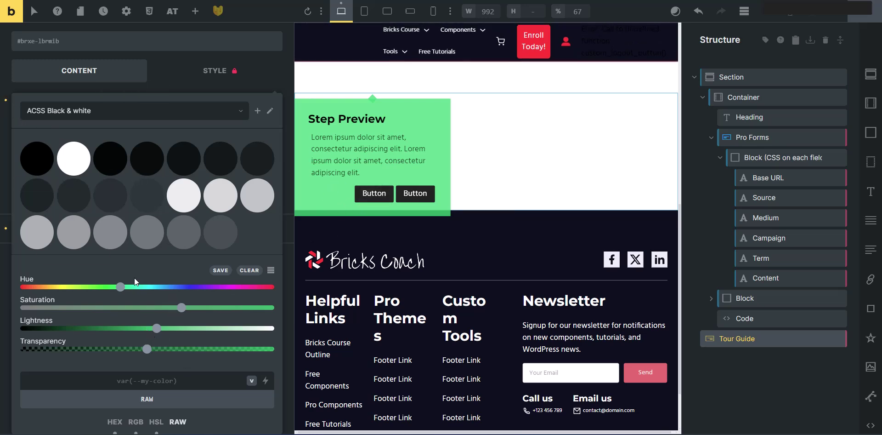
pyautogui.moveTo(121, 286); pyautogui.dragTo(190, 289)
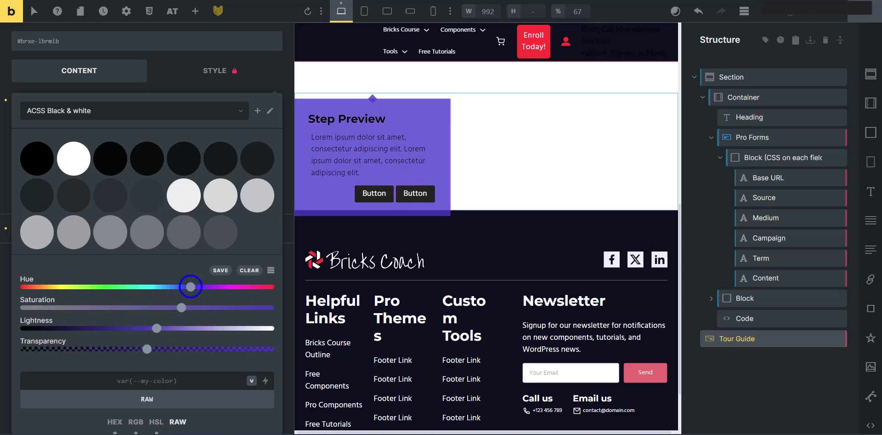
pyautogui.click(248, 90)
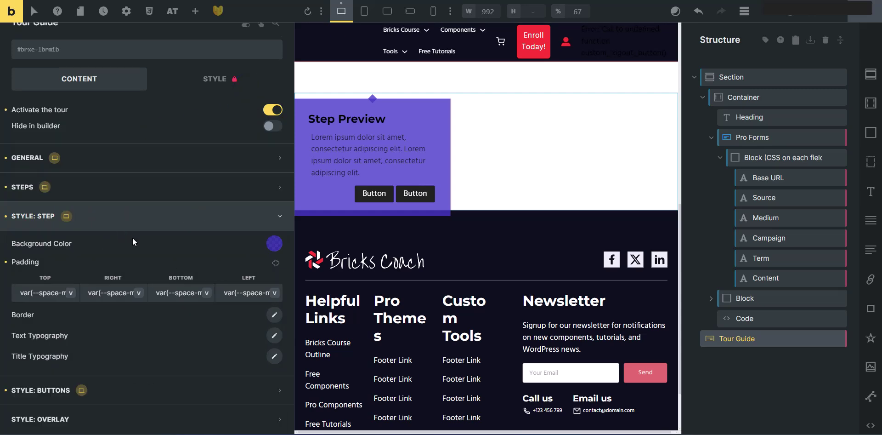
# Step: Delete the #493fd5 hex value so the step background is empty and the preview white
pyautogui.click(274, 243)
pyautogui.scroll(-1, 252, 380)
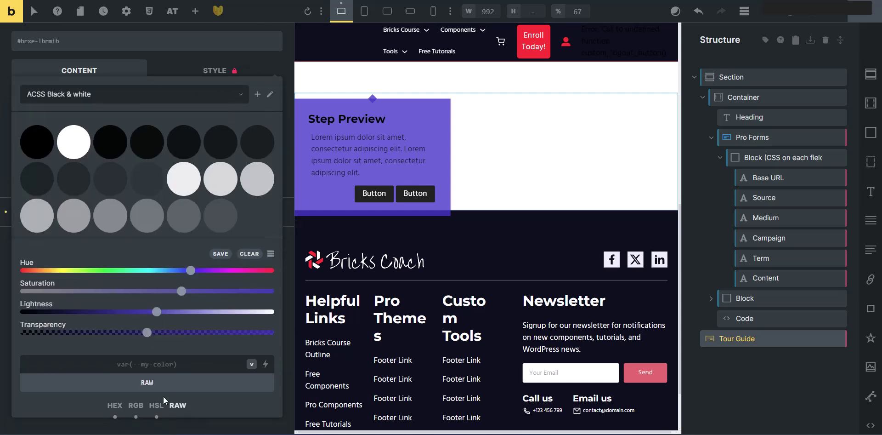
pyautogui.click(115, 404)
pyautogui.click(147, 364)
pyautogui.press('BackSpace')
pyautogui.click(255, 89)
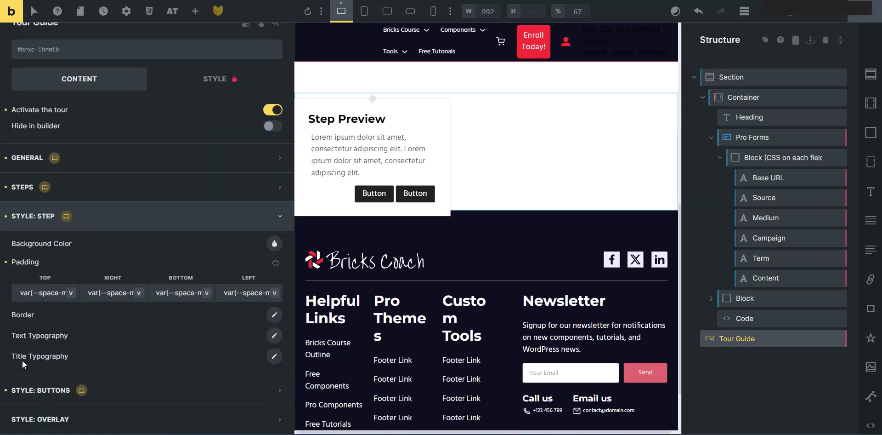
# Step: Glance at STYLE: BUTTONS, then expand STYLE: OVERLAY and scroll the canvas up to the UTM form
pyautogui.click(160, 397)
pyautogui.scroll(-2, 154, 365)
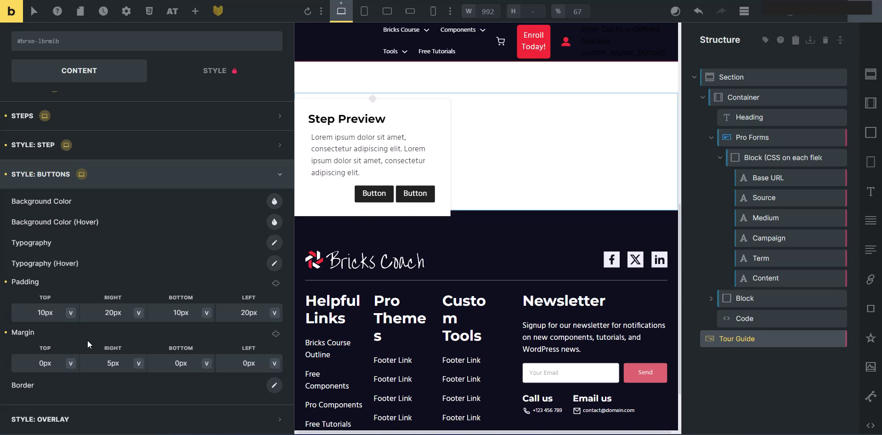
pyautogui.click(235, 174)
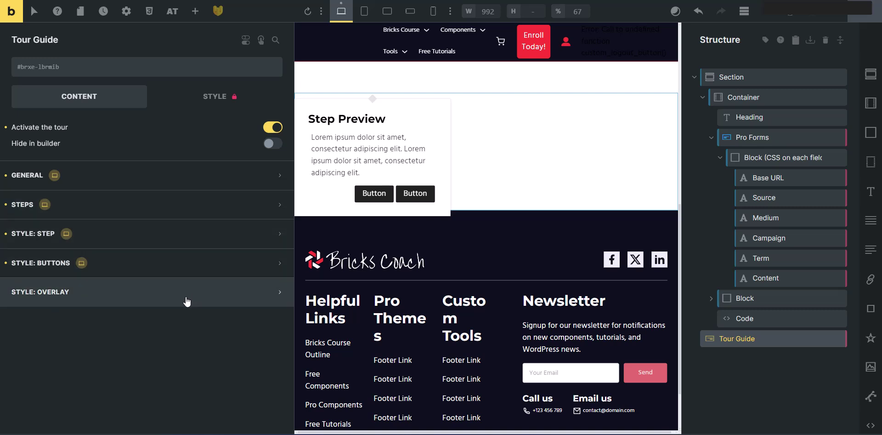
pyautogui.click(187, 299)
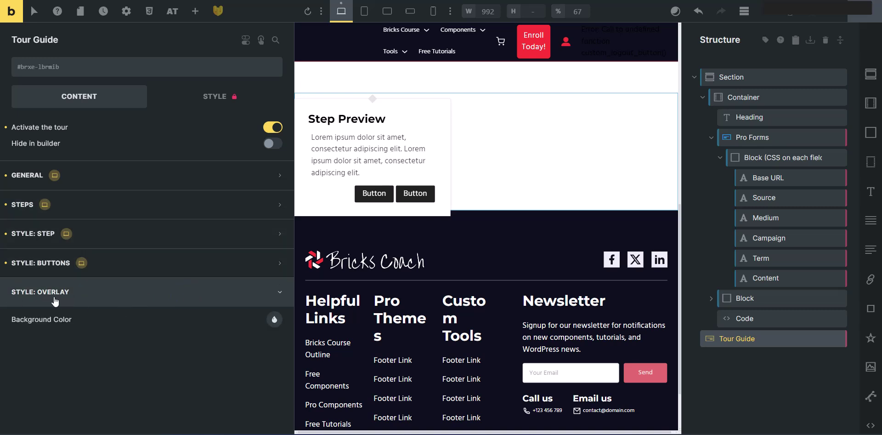
pyautogui.scroll(4, 458, 255)
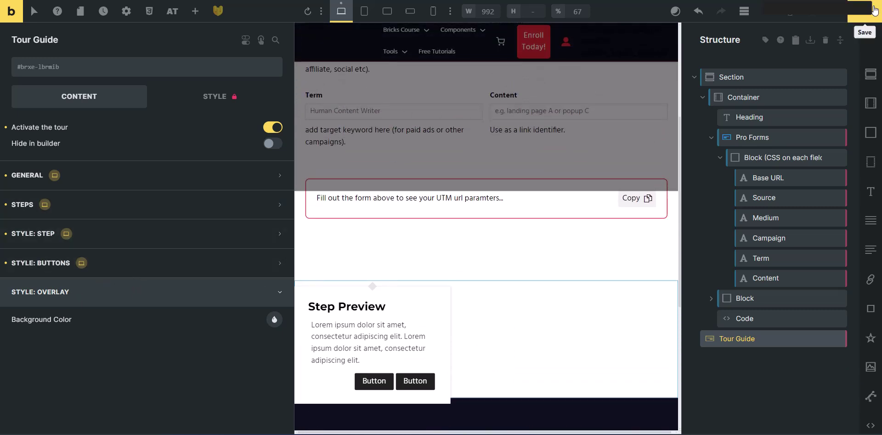
# Step: Save the template and reset the browser page zoom
pyautogui.click(864, 18)
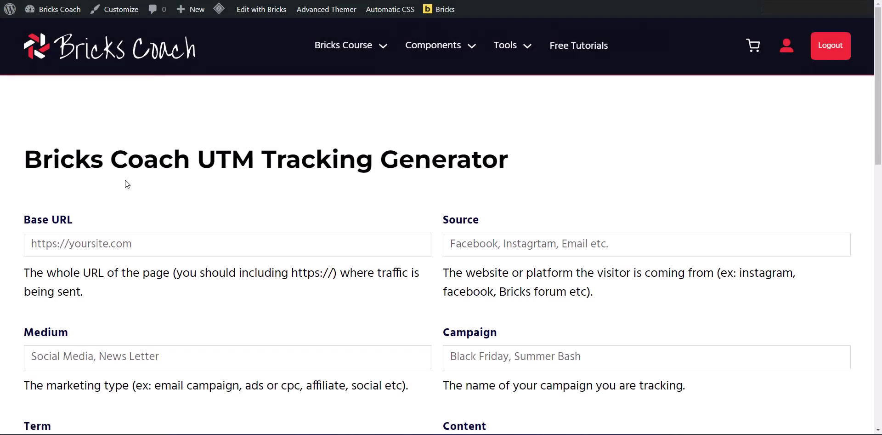
pyautogui.hotkey('ctrl', '-')
pyautogui.hotkey('ctrl', '-')
pyautogui.hotkey('ctrl', '+')
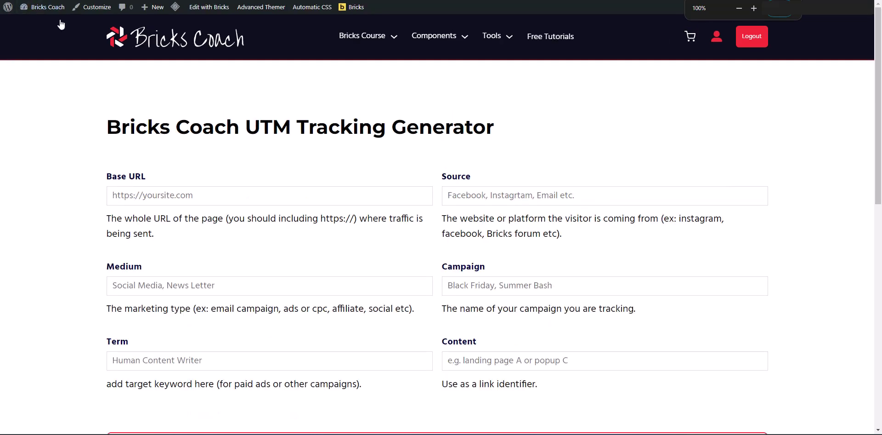
# Step: Reload the page, step the tour through to step 5, 'Enter Keywords', and dismiss it
pyautogui.press('F5')
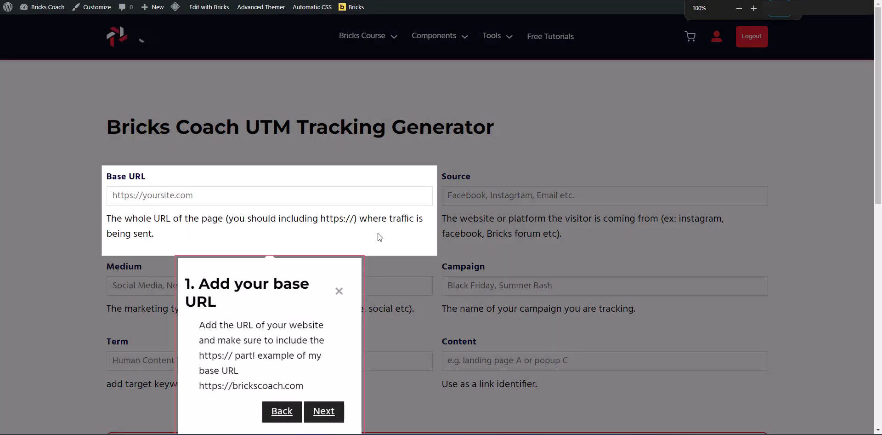
pyautogui.click(324, 411)
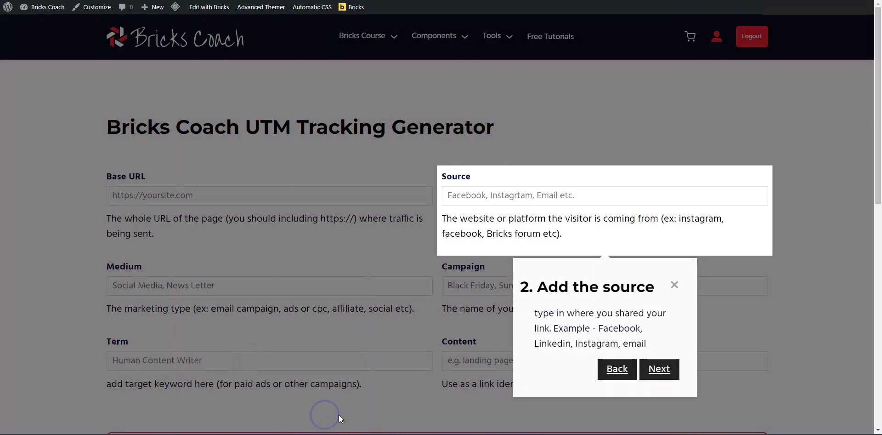
pyautogui.click(668, 371)
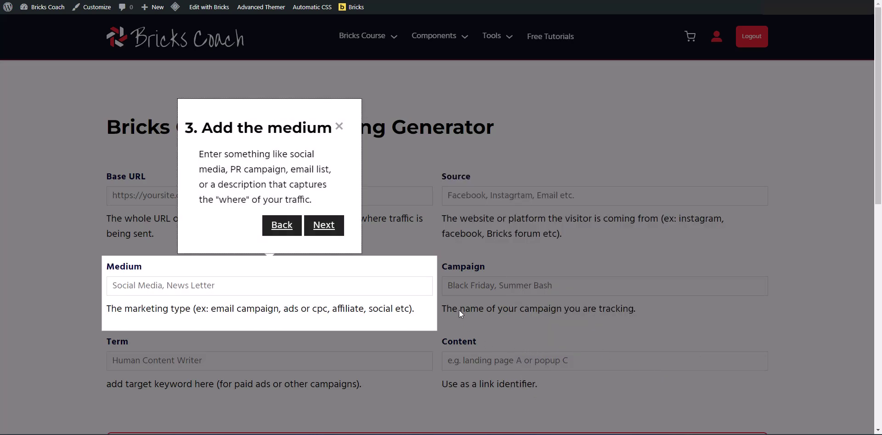
pyautogui.click(324, 232)
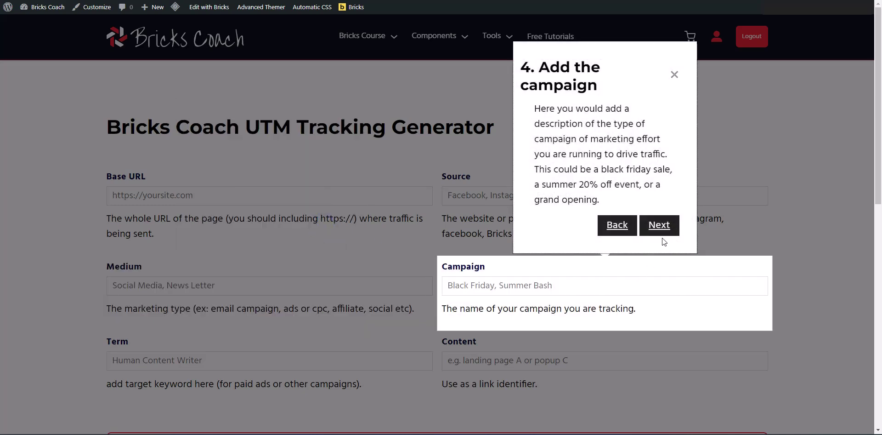
pyautogui.click(665, 226)
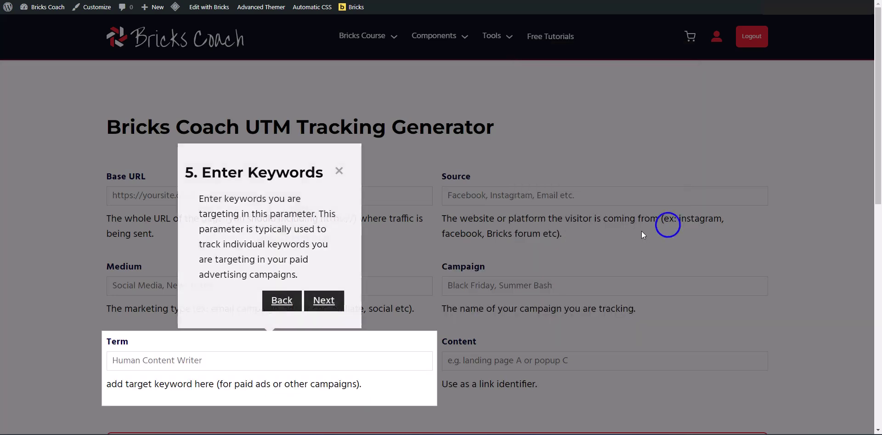
pyautogui.click(339, 170)
pyautogui.scroll(-1, 687, 143)
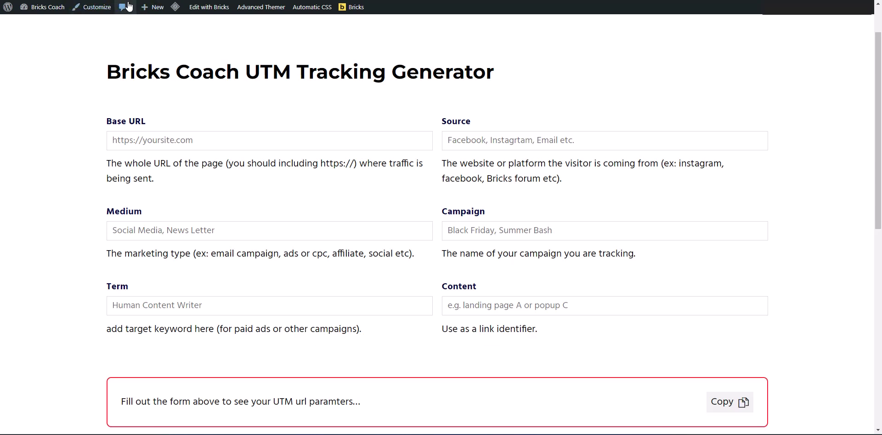
# Step: Enter base URL brickscoach.com, source facebook, medium video and campaign 'summer video bash'
pyautogui.click(178, 137)
pyautogui.write('https://brickscoach.com/')
pyautogui.click(536, 143)
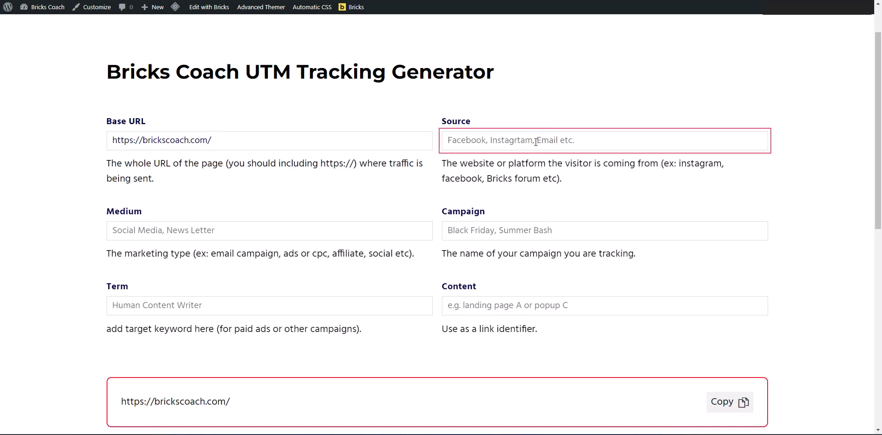
pyautogui.write('facebook')
pyautogui.click(189, 231)
pyautogui.write('video')
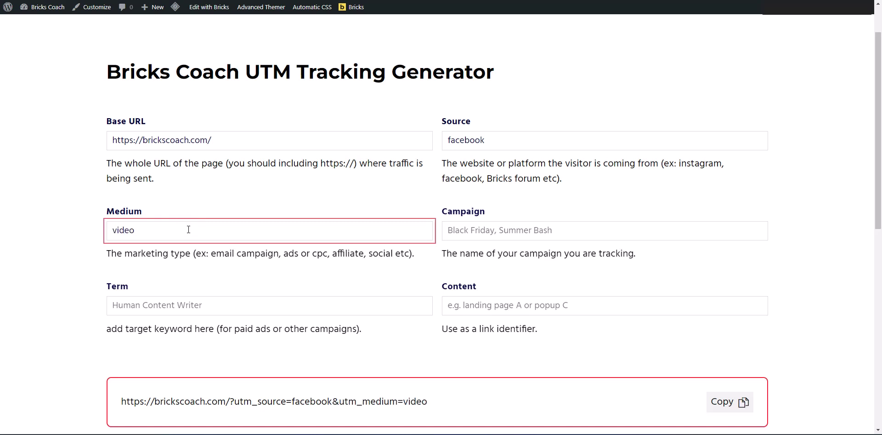
pyautogui.click(538, 230)
pyautogui.write('summer video bas')
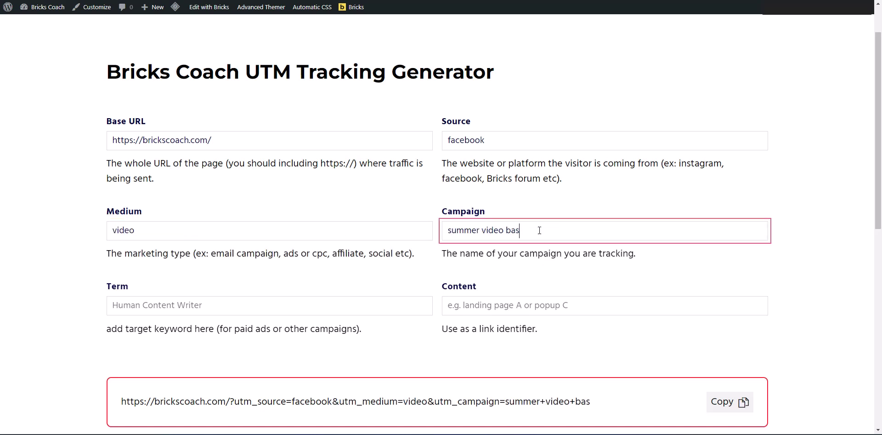
pyautogui.write('h')
# Step: Fill the Term field with 'bricks forge' and Content with 'test alpha'
pyautogui.scroll(-1, 149, 223)
pyautogui.click(216, 252)
pyautogui.write('brick')
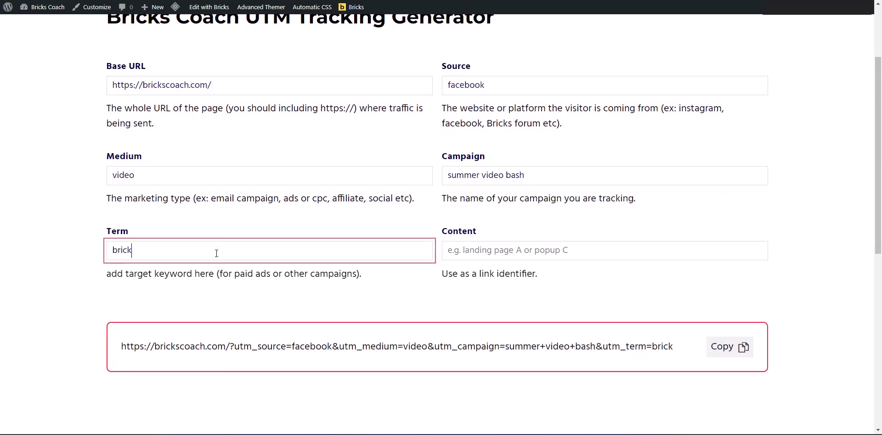
pyautogui.write('s forge')
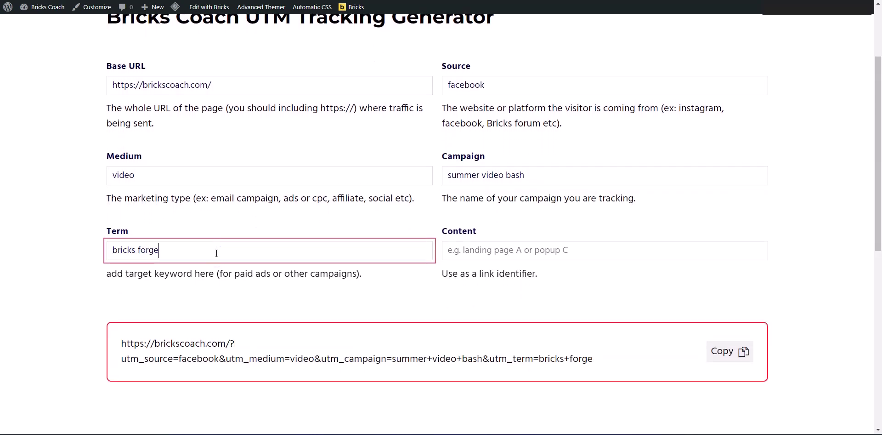
pyautogui.click(559, 249)
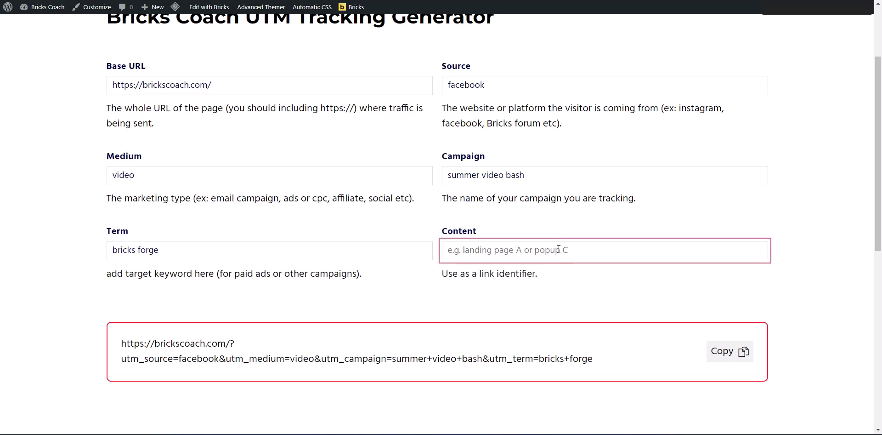
pyautogui.write('test alpha')
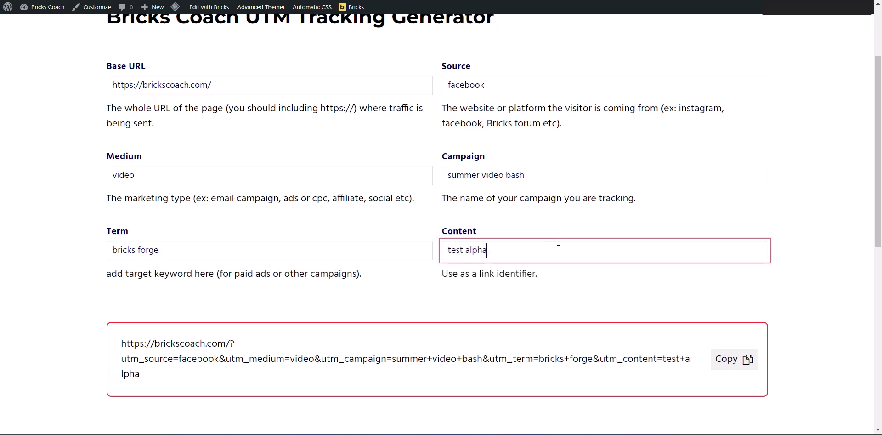
# Step: Select the generated UTM link and copy it
pyautogui.scroll(1, 558, 248)
pyautogui.scroll(-1, 335, 153)
pyautogui.scroll(-1, 332, 305)
pyautogui.moveTo(124, 289); pyautogui.dragTo(154, 320)
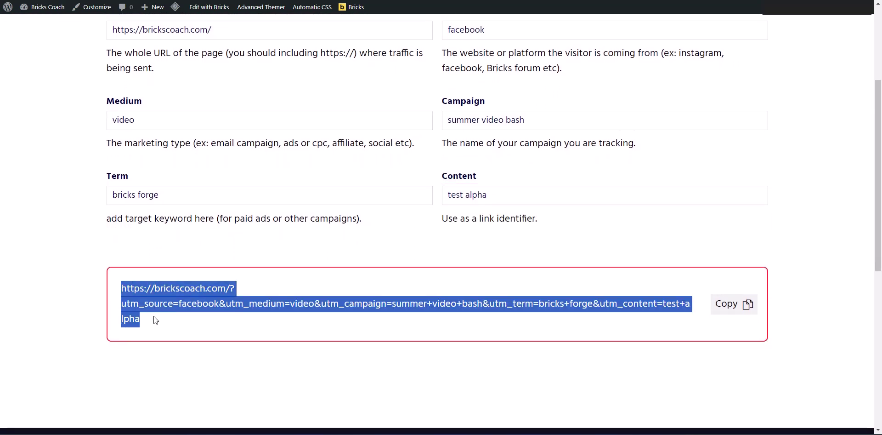
pyautogui.click(732, 304)
# Step: Reload the generator page, replay the tour through the source, medium and campaign steps, then close it
pyautogui.scroll(3, 732, 308)
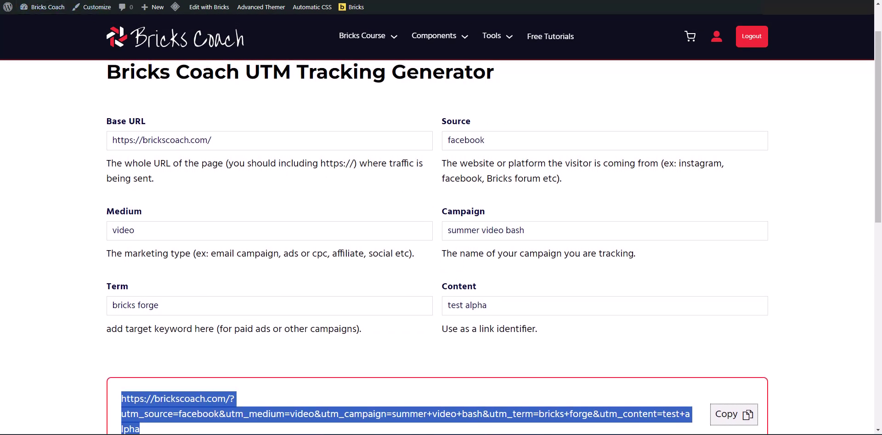
pyautogui.press('F5')
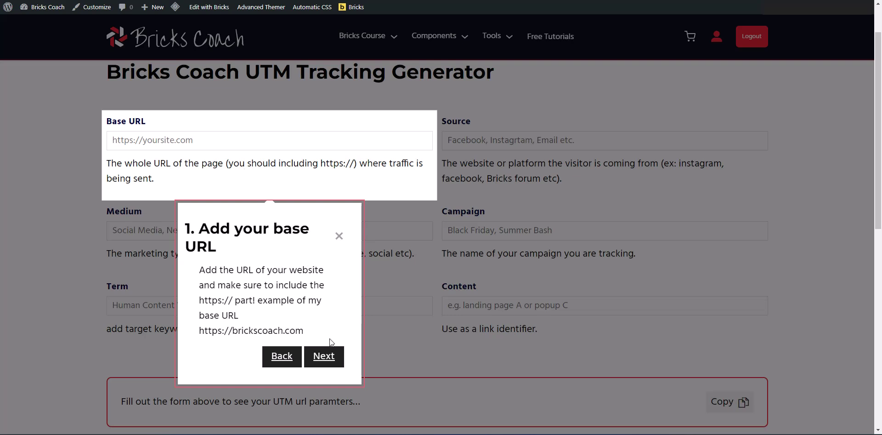
pyautogui.click(329, 361)
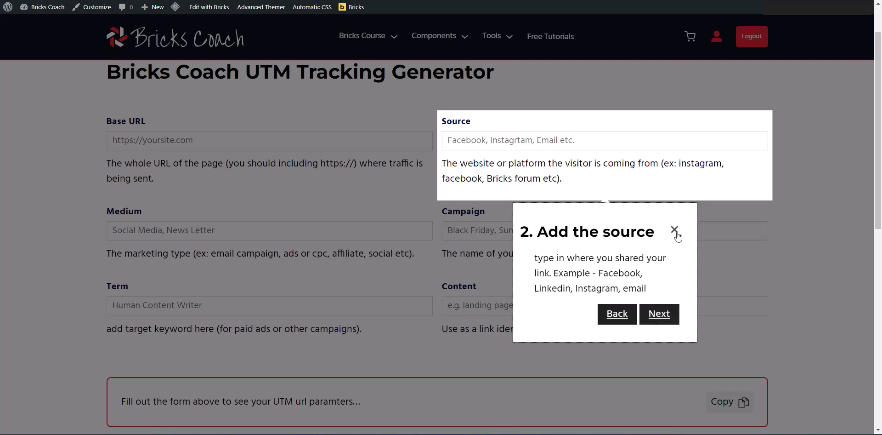
pyautogui.click(660, 315)
pyautogui.click(324, 405)
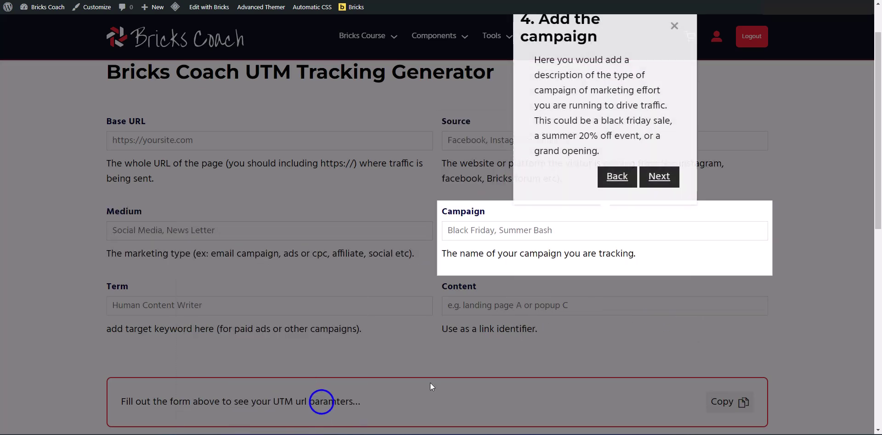
pyautogui.click(677, 26)
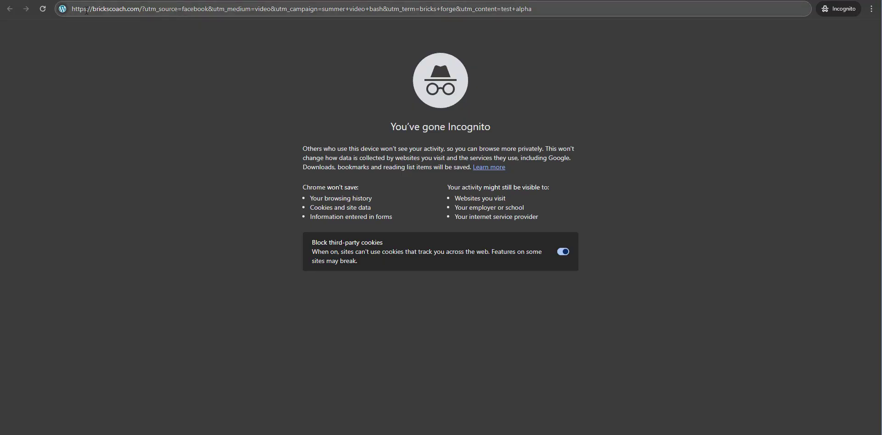
# Step: Highlight the UTM query string in the incognito address bar and load the tagged Bricks Coach link
pyautogui.moveTo(143, 8); pyautogui.dragTo(569, 11)
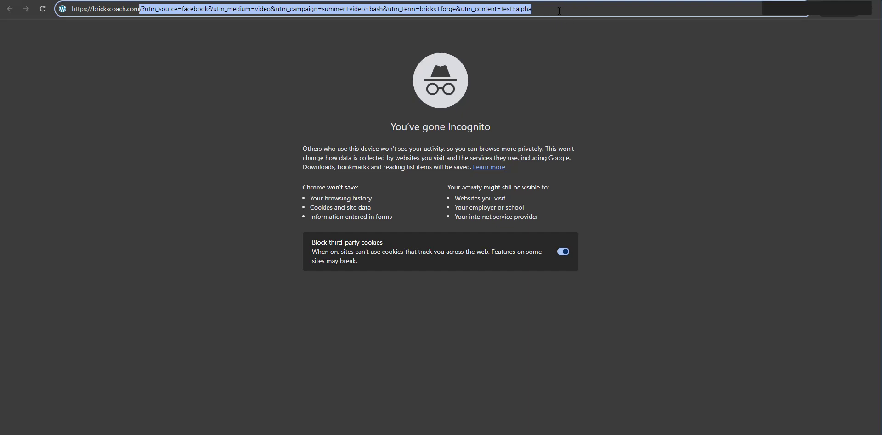
pyautogui.press('Return')
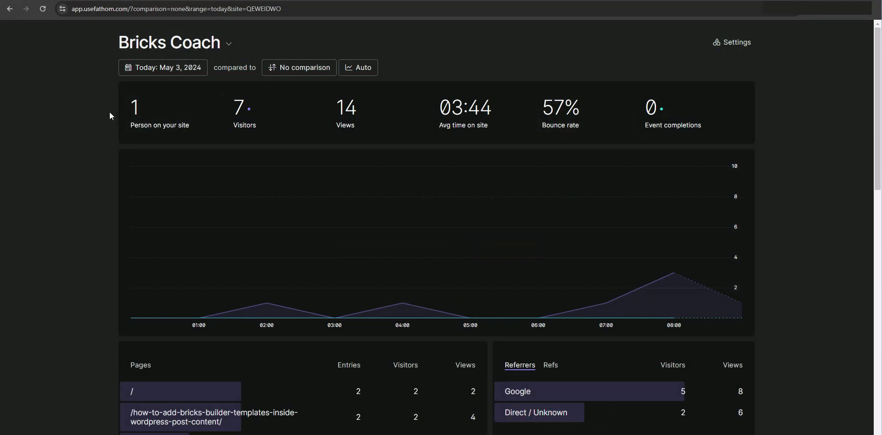
# Step: In Fathom's UTMs panel, check Source, Medium, Content and Term values for the tagged visit
pyautogui.scroll(-10, 616, 178)
pyautogui.scroll(-3, 616, 183)
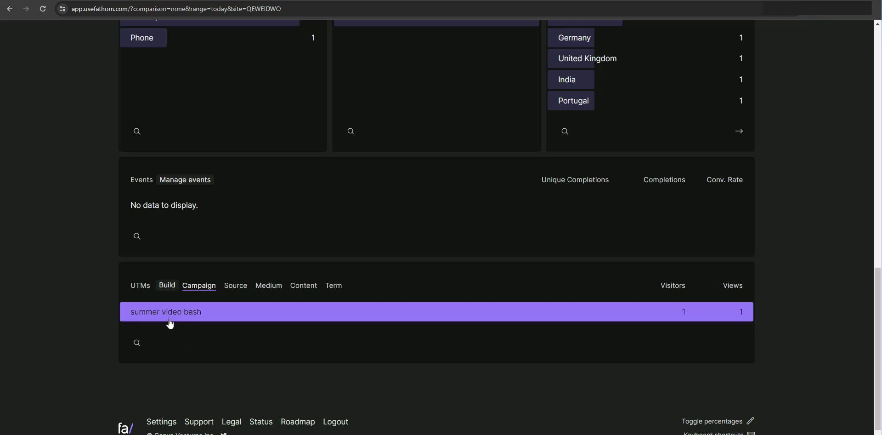
pyautogui.click(234, 286)
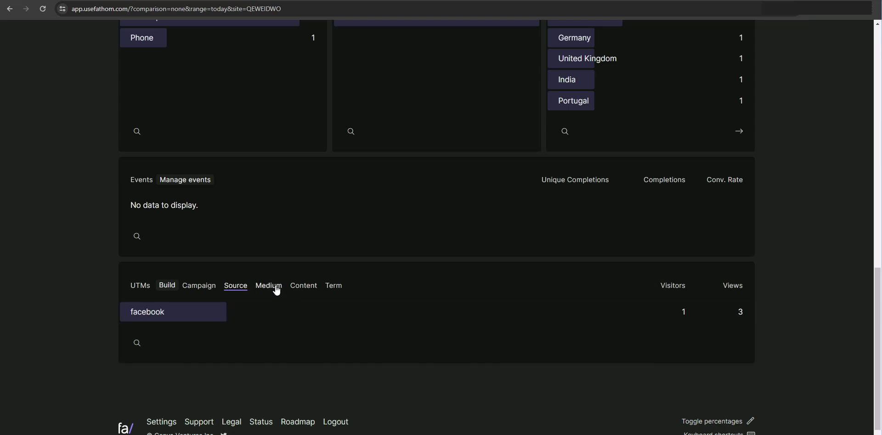
pyautogui.click(277, 290)
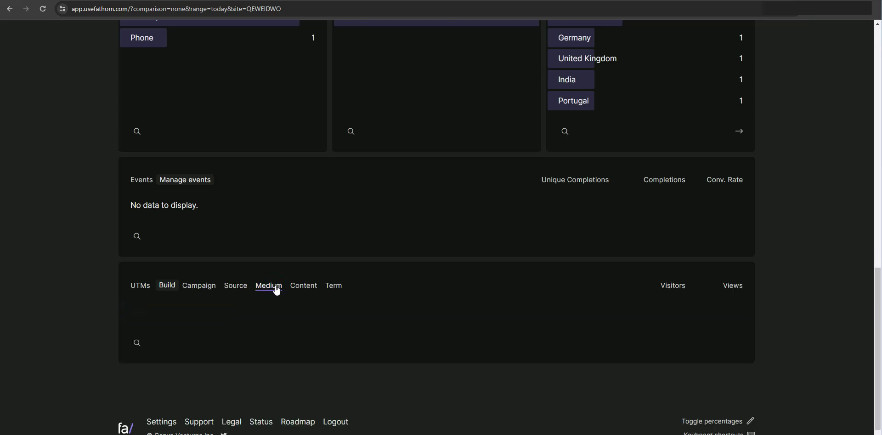
pyautogui.click(299, 291)
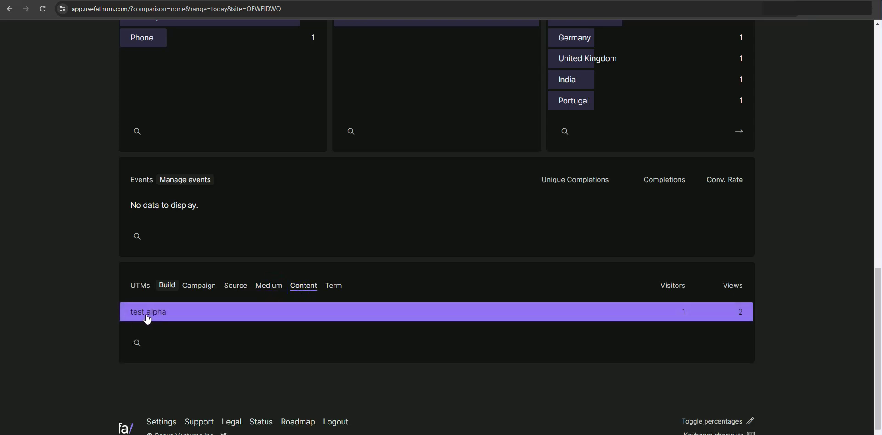
pyautogui.click(334, 290)
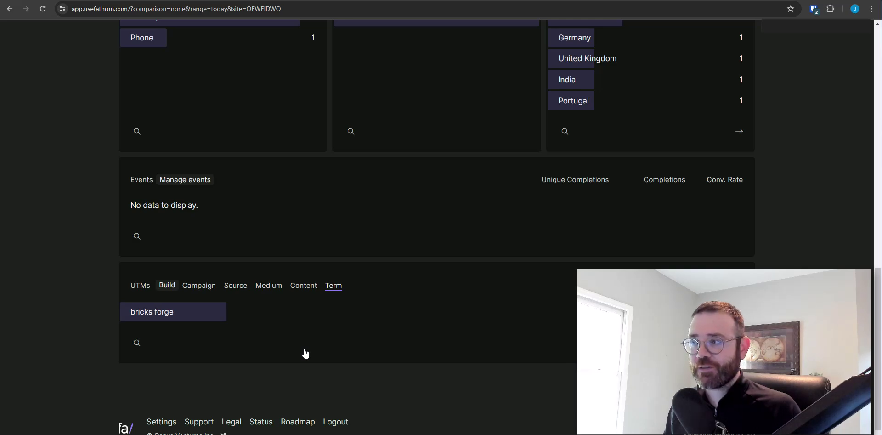
# Step: Return to the UTM generator tab and reload it so the tour restarts at 'Add your base URL'
pyautogui.hotkey('ctrl', 'Tab')
pyautogui.click(43, 9)
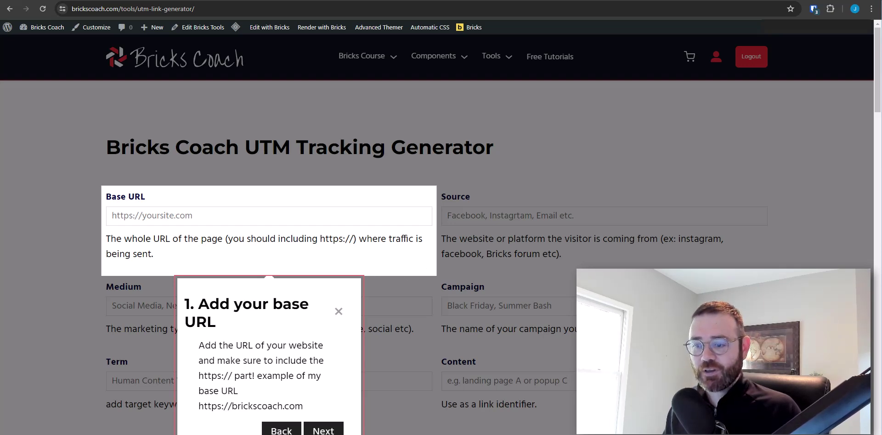
# Step: Advance the tour to step 2, 'Add the source', highlighting the Source field
pyautogui.click(323, 429)
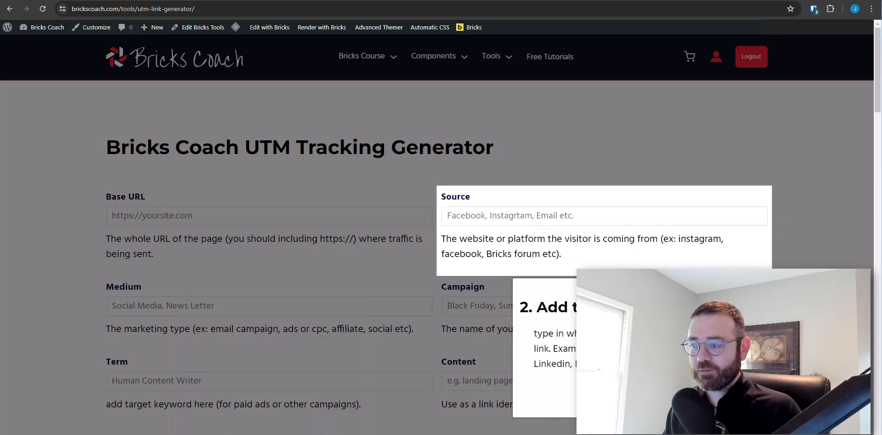